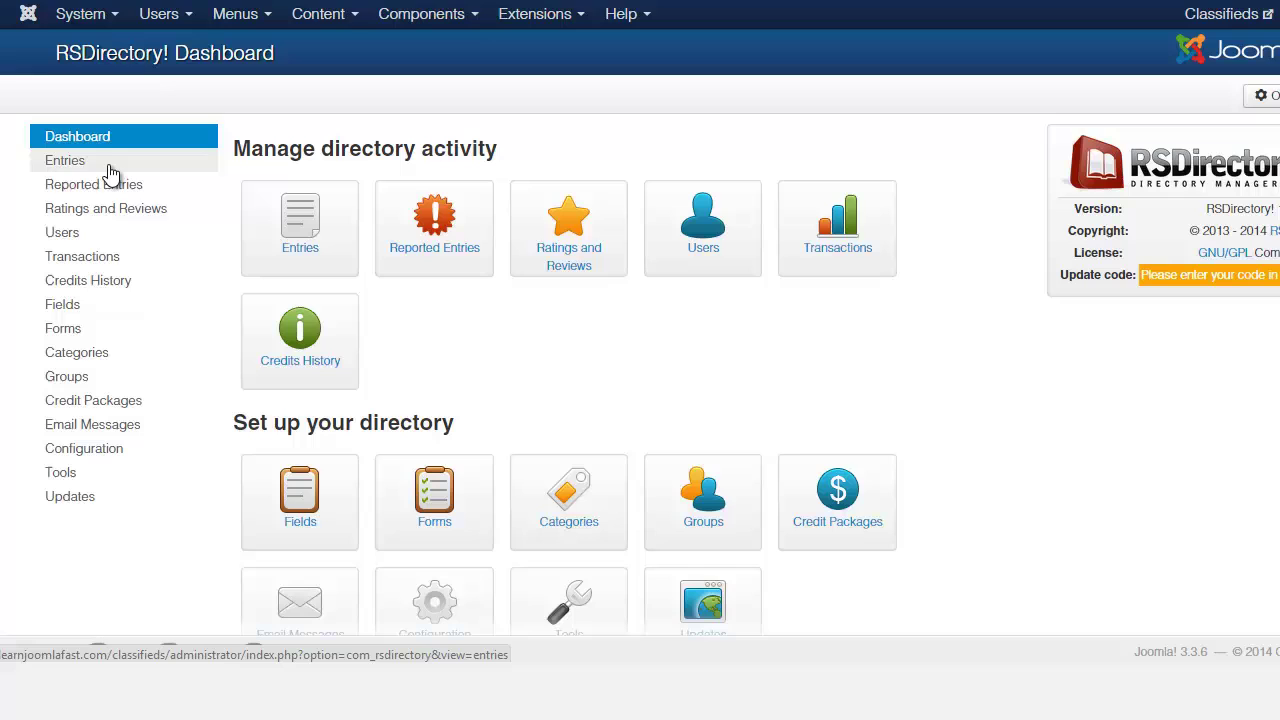
# Step: View the Entries list, then the empty Reported Entries list
pyautogui.click(114, 160)
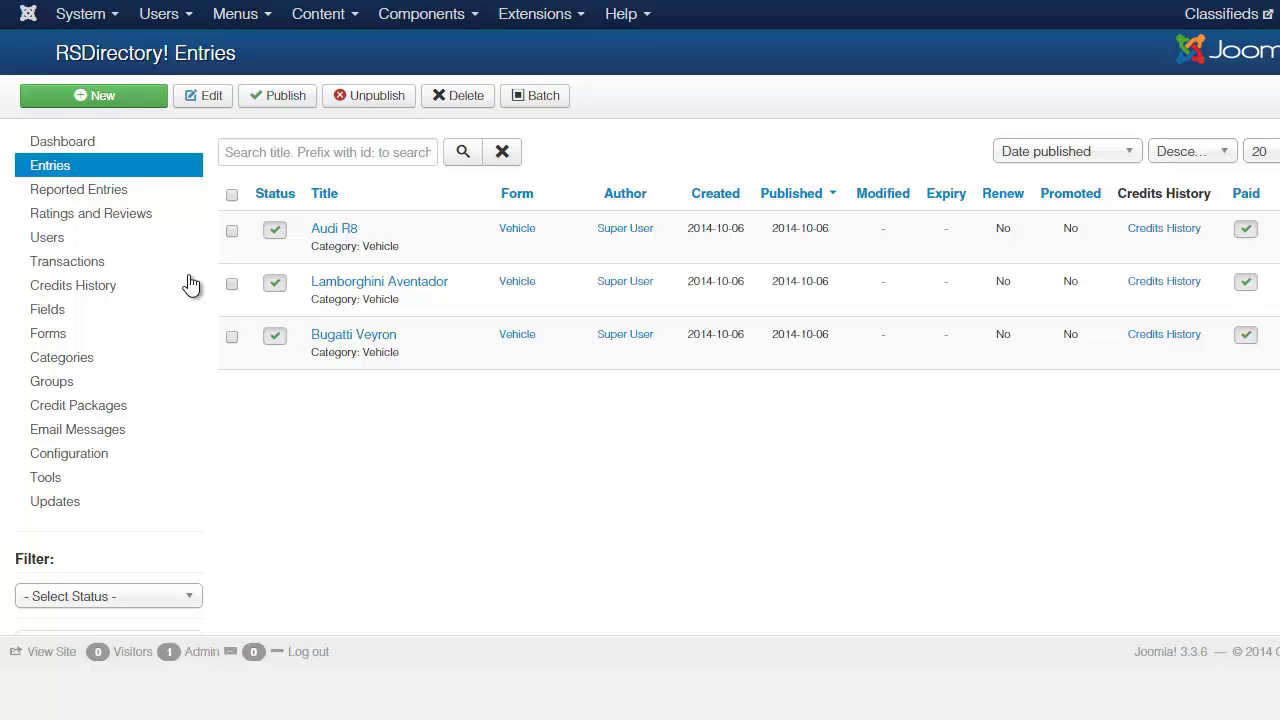
pyautogui.click(90, 190)
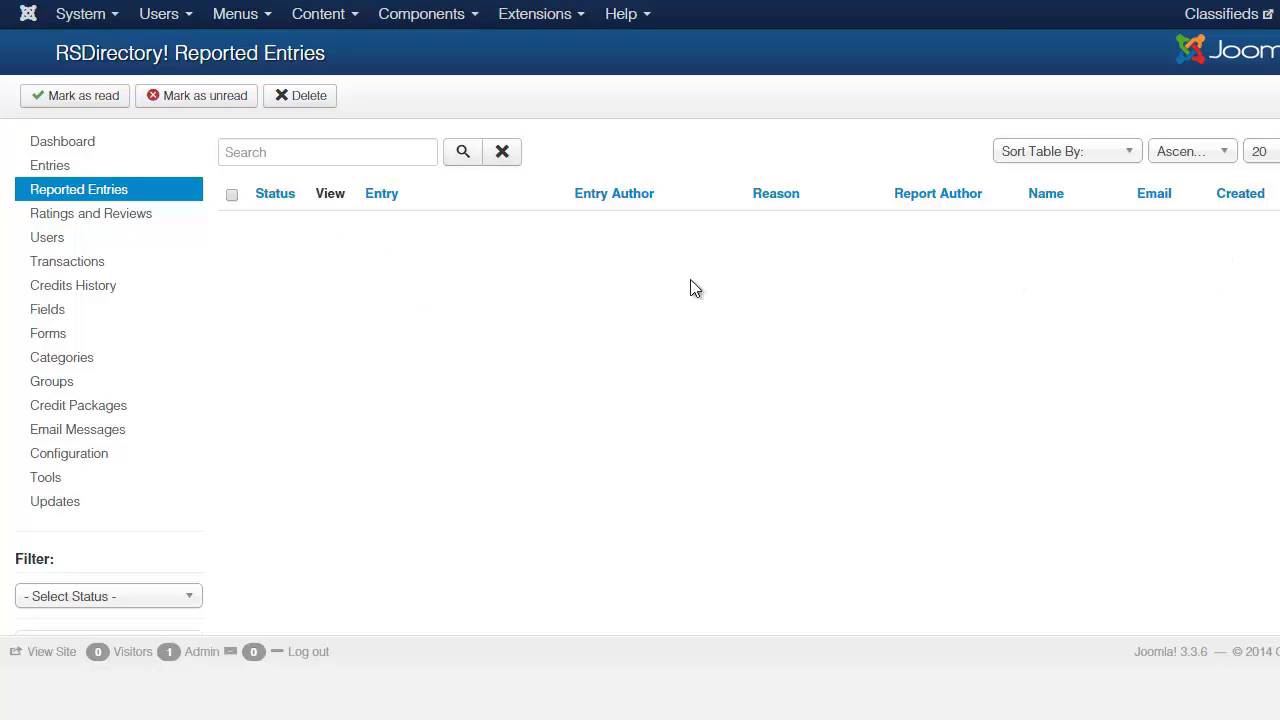
# Step: Bring up the Ratings and Reviews list, which has no reviews recorded
pyautogui.click(115, 220)
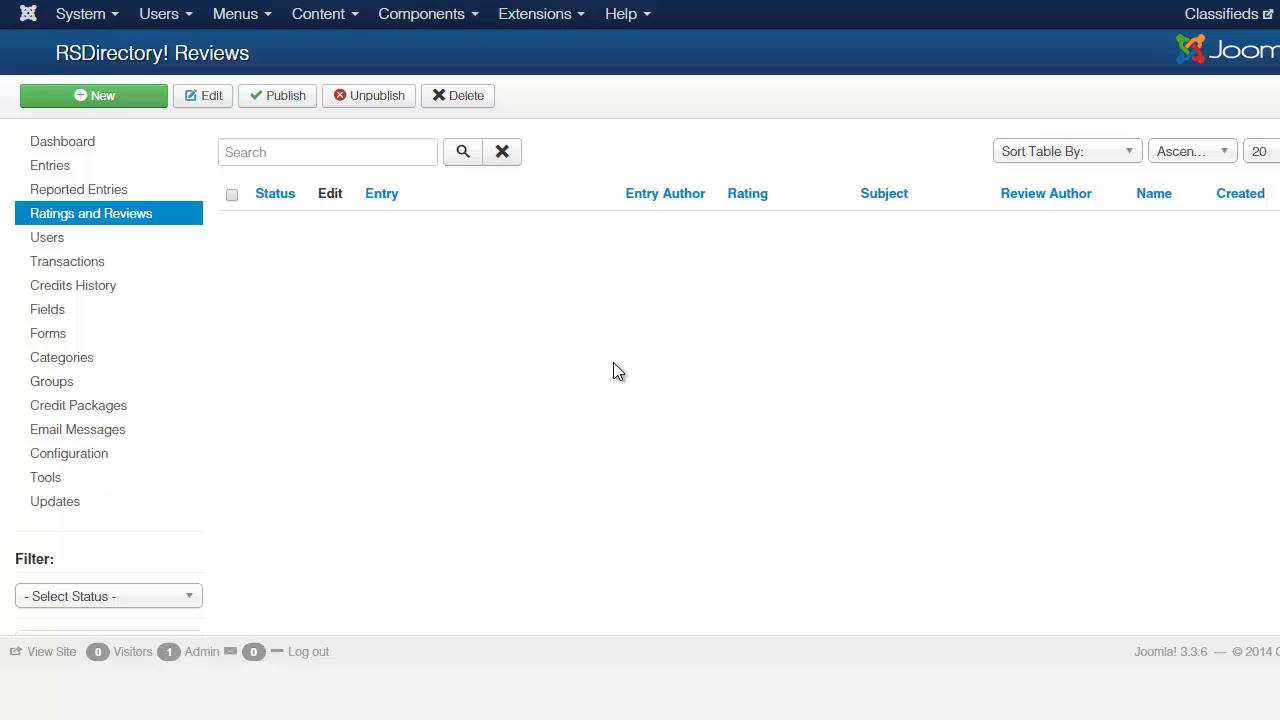
pyautogui.click(67, 240)
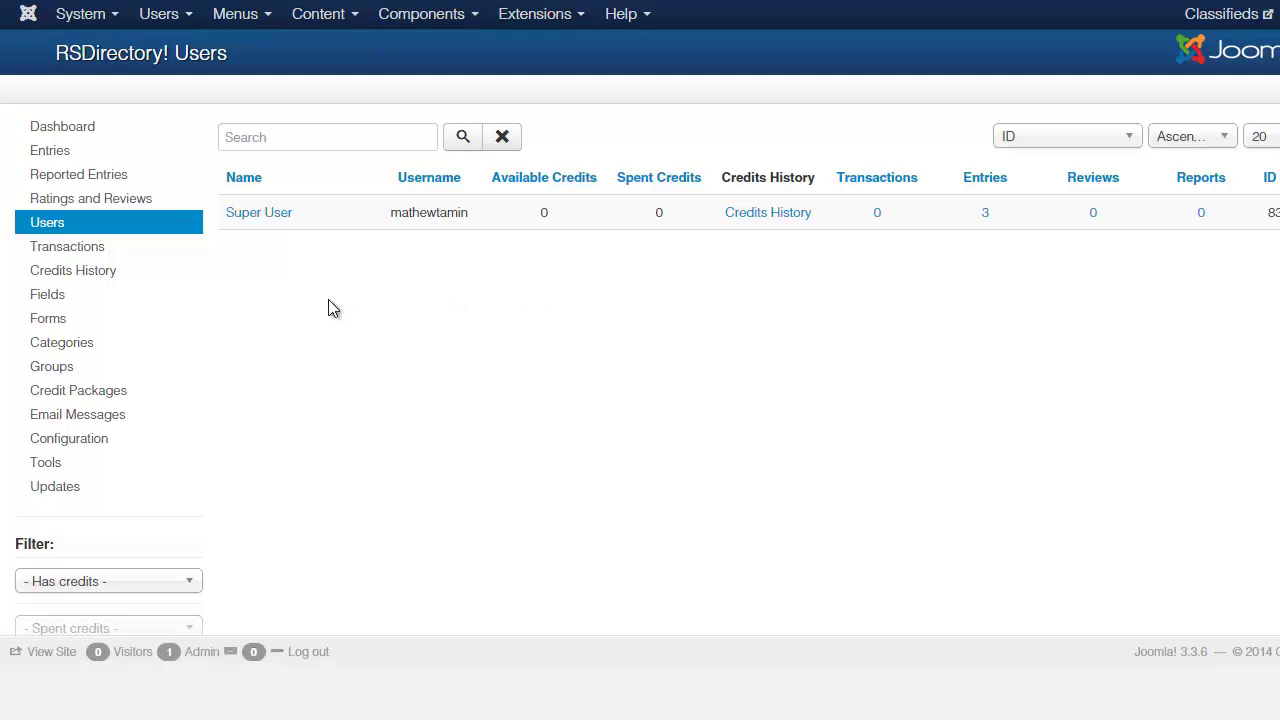
# Step: Check the empty Transactions list, then the empty Credits History list
pyautogui.click(74, 254)
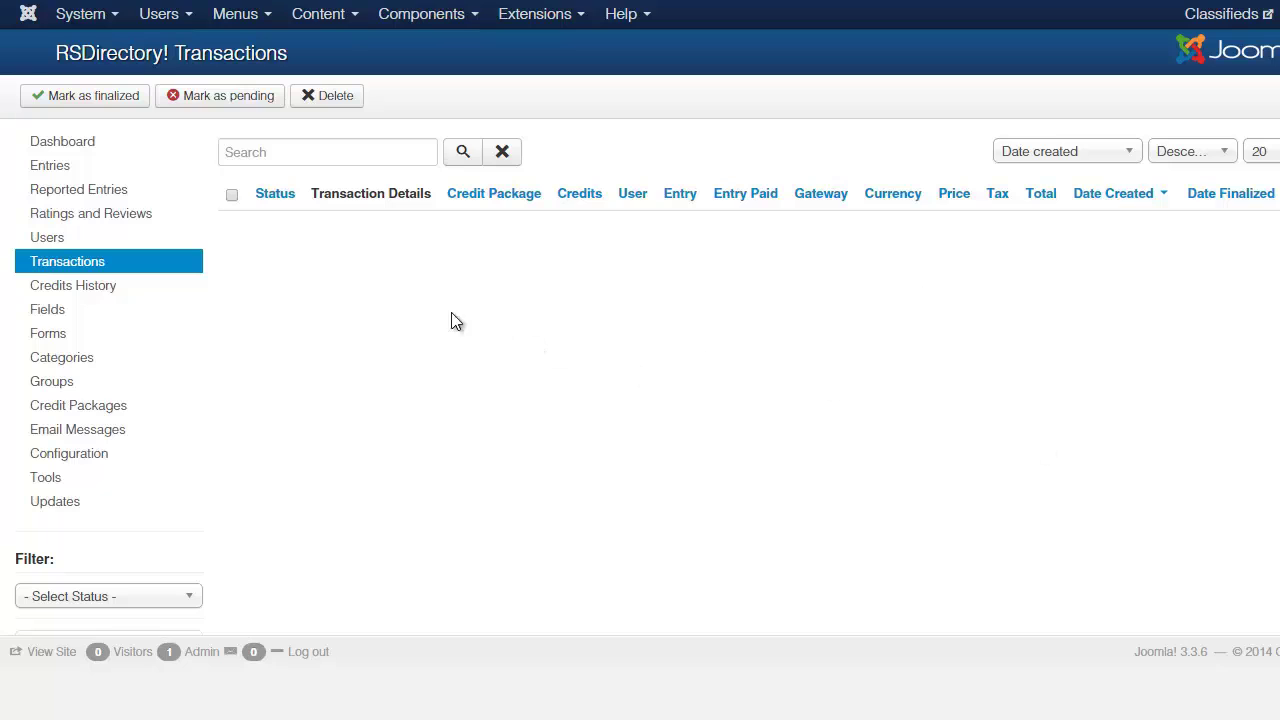
pyautogui.click(60, 290)
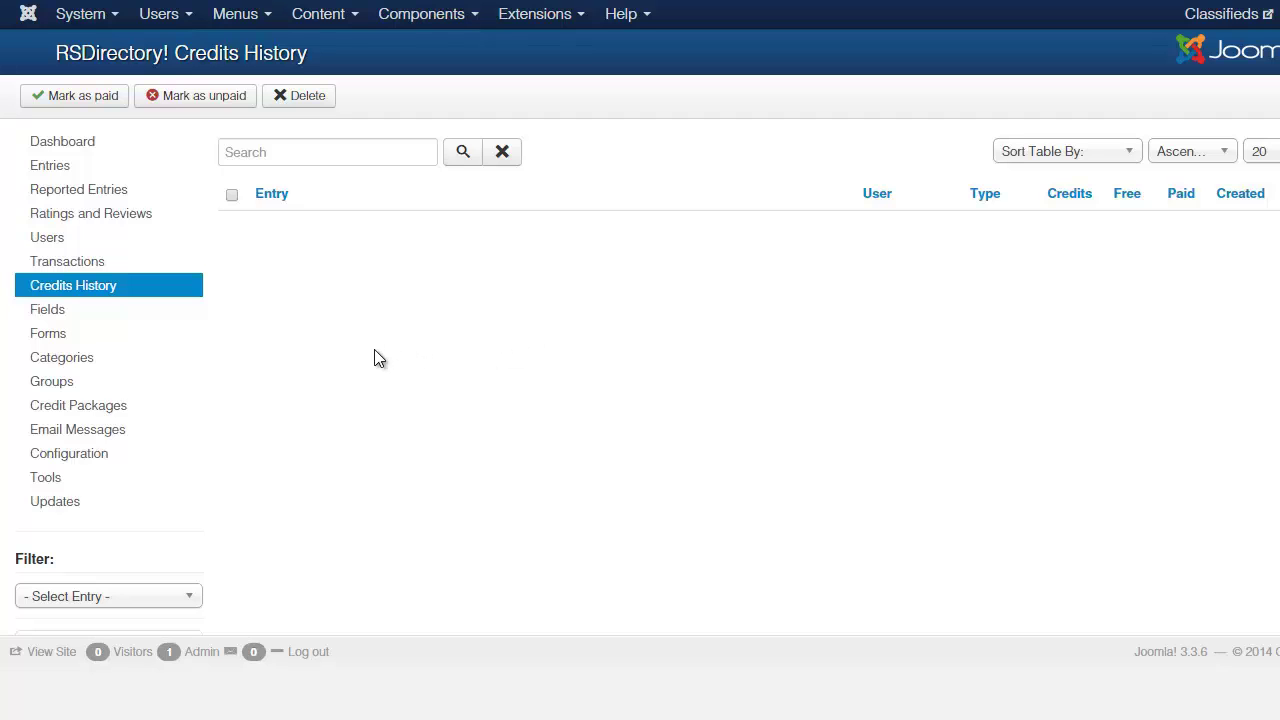
pyautogui.click(72, 312)
pyautogui.scroll(-4, 503, 428)
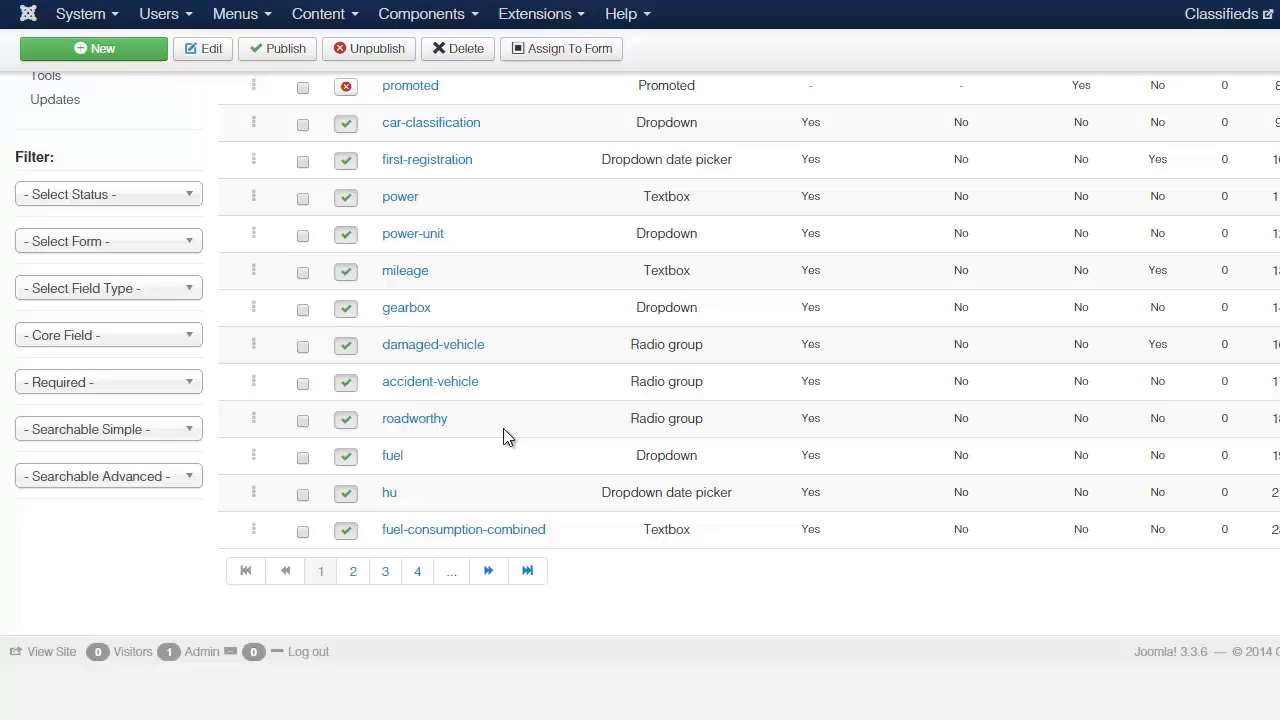
pyautogui.scroll(4, 533, 440)
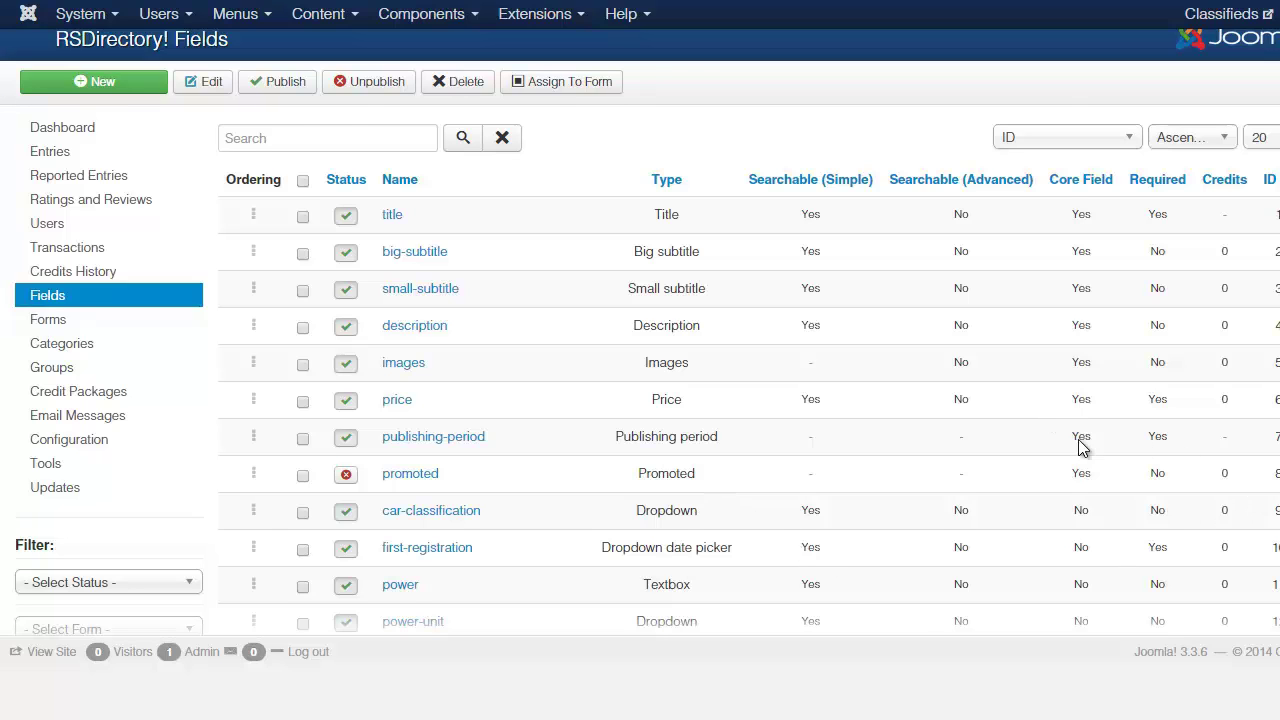
pyautogui.scroll(-4, 1060, 420)
pyautogui.scroll(5, 1084, 449)
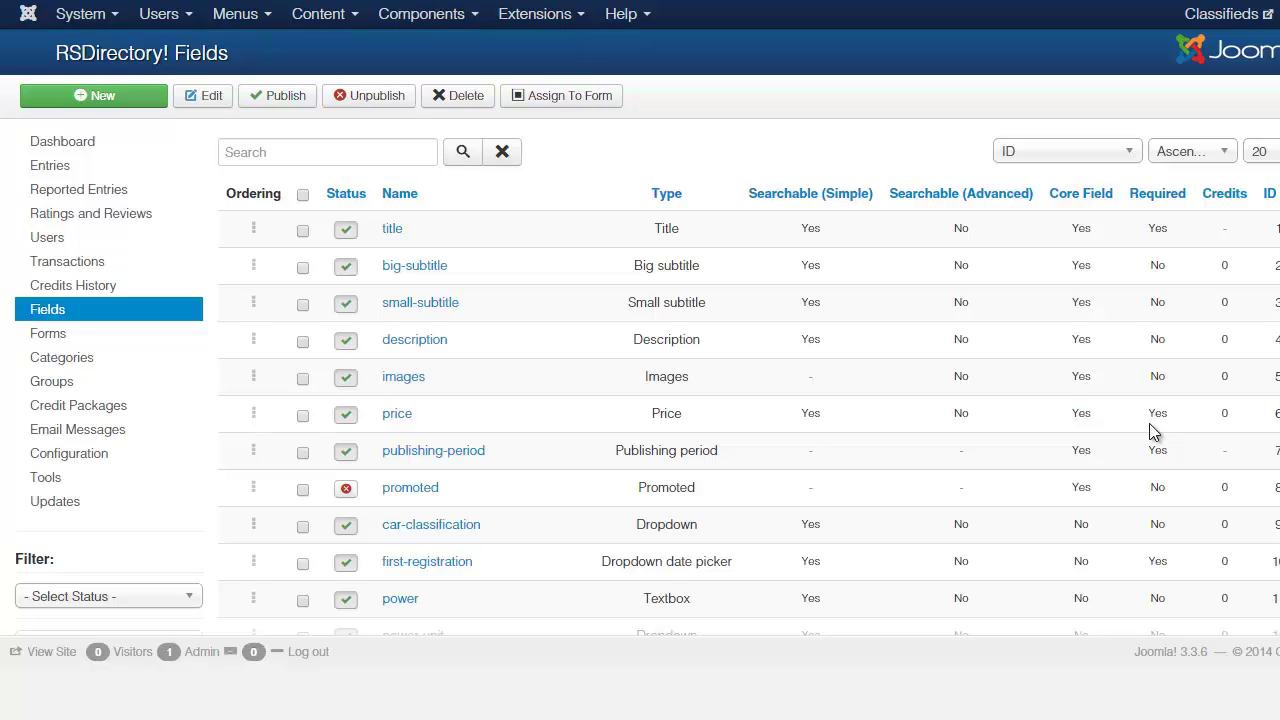
# Step: Open the Vehicle form from Forms and review the fields on its Form Fields tab
pyautogui.click(100, 336)
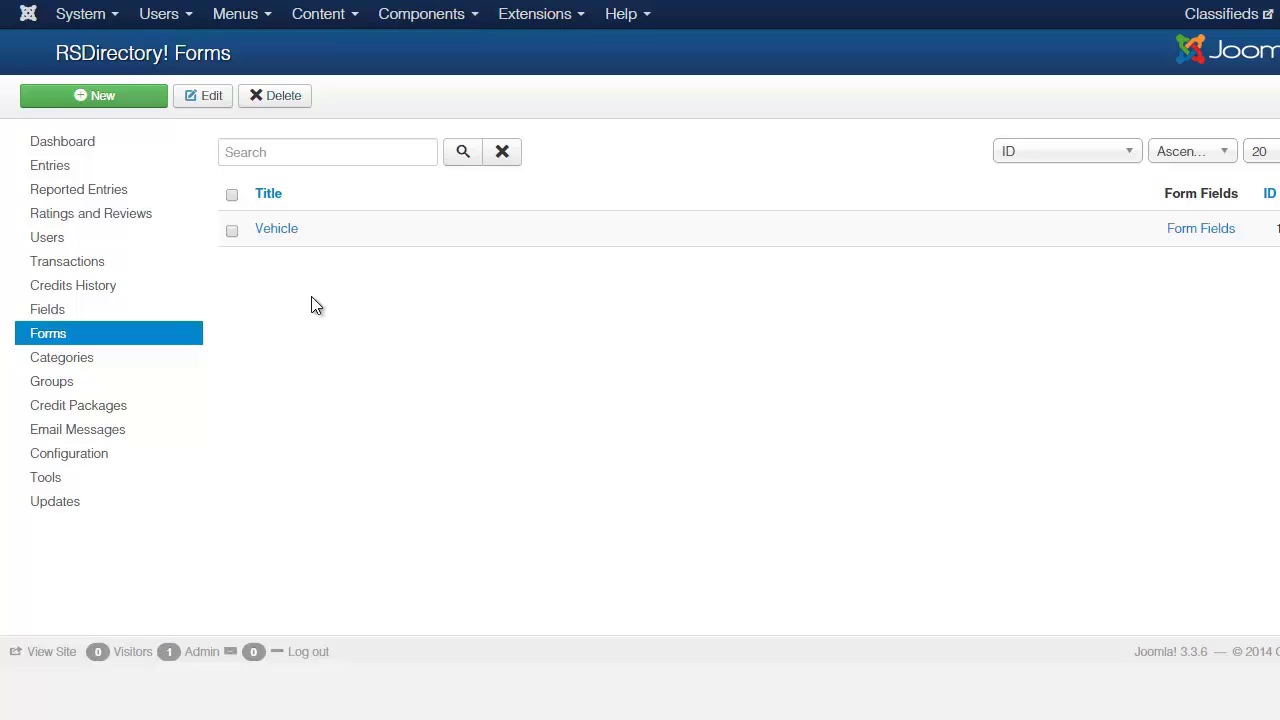
pyautogui.click(274, 230)
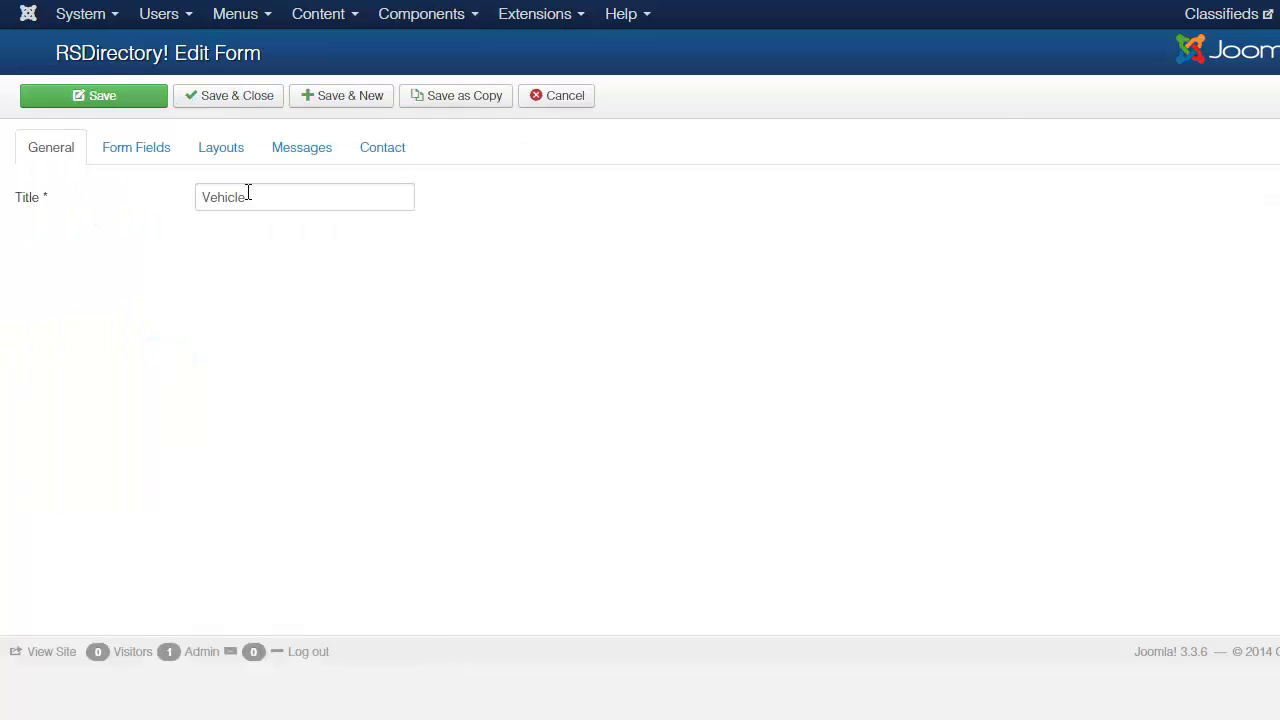
pyautogui.click(135, 150)
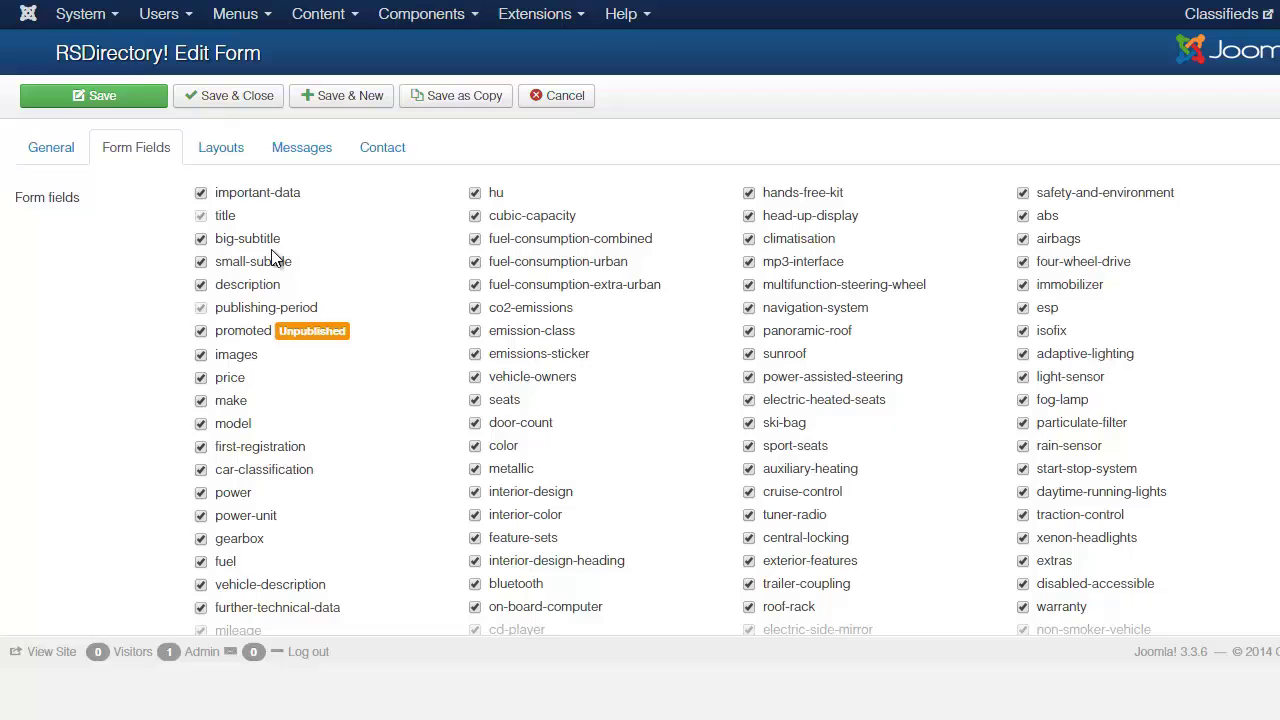
pyautogui.scroll(-2, 640, 380)
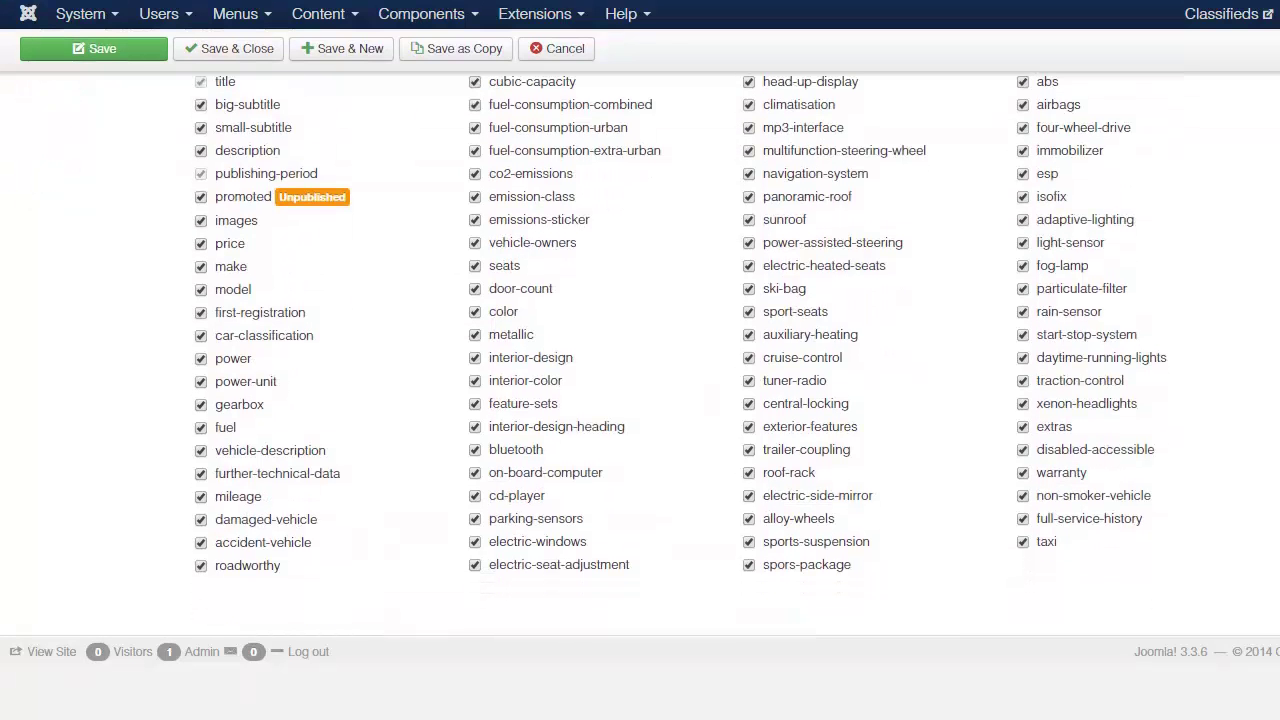
pyautogui.scroll(2, 596, 472)
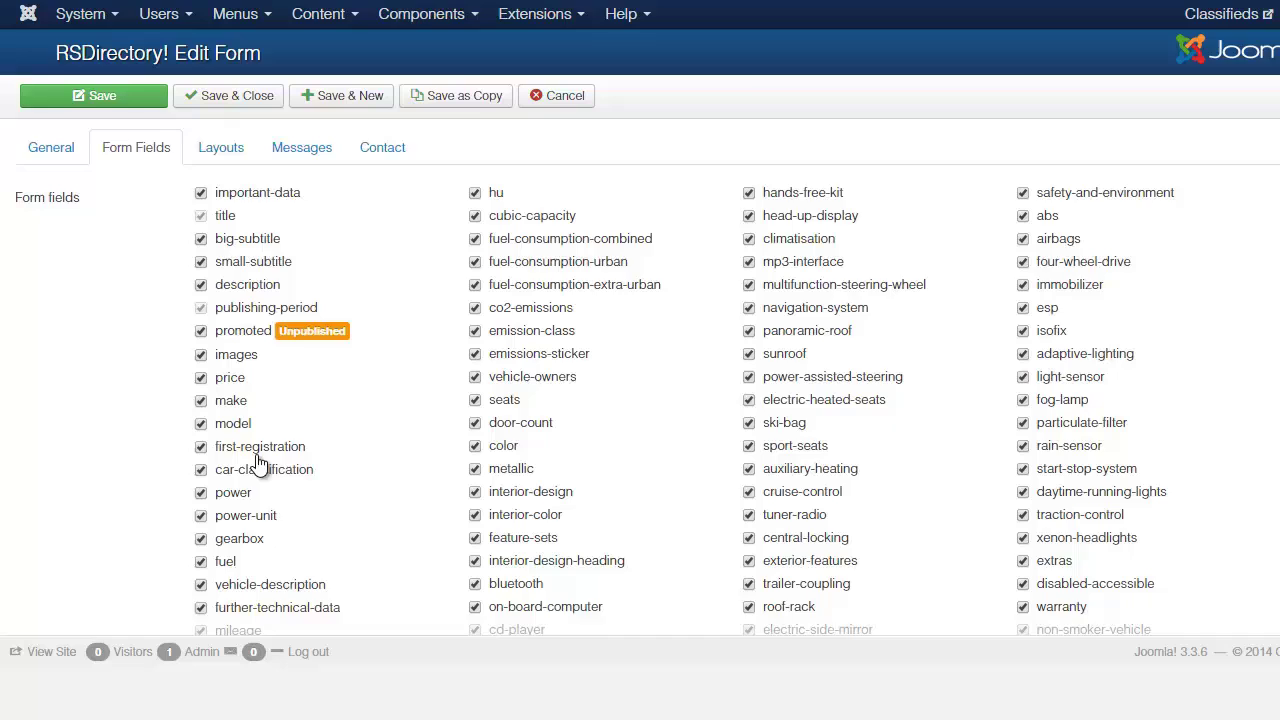
pyautogui.scroll(-3, 278, 535)
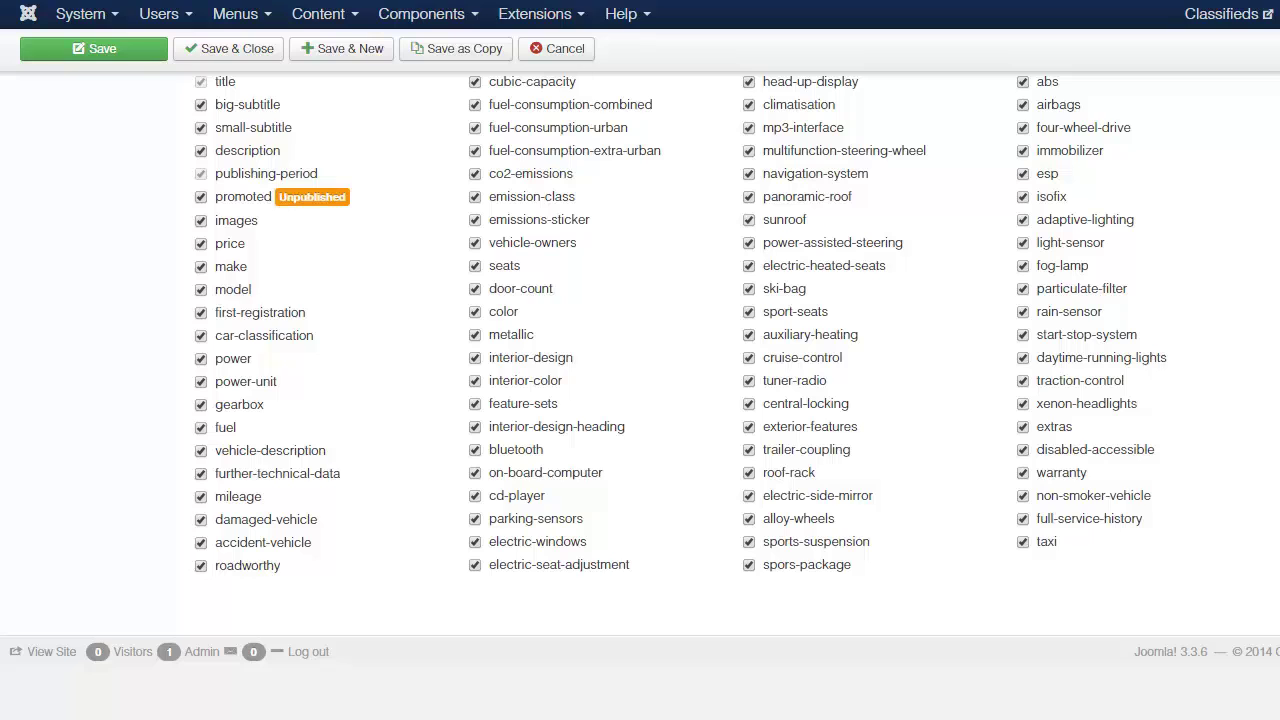
pyautogui.scroll(3, 640, 350)
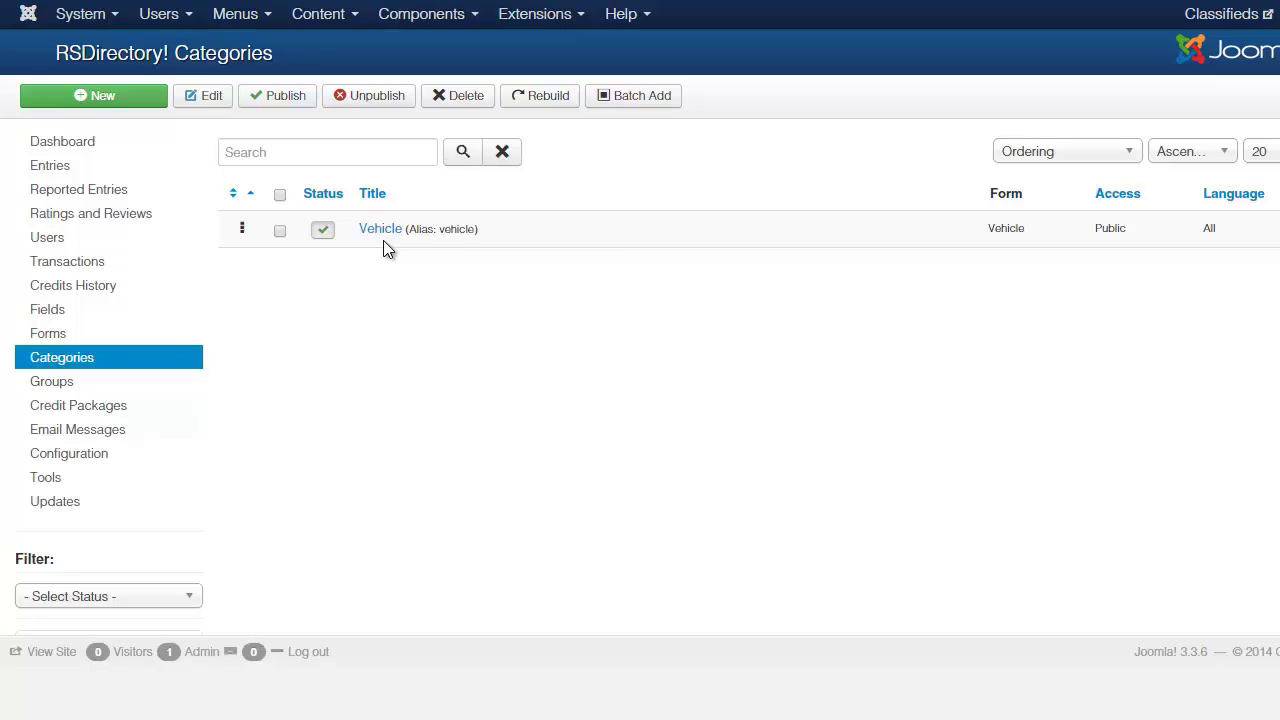
# Step: Show the Groups list with Default, Super Users and Guests
pyautogui.click(89, 386)
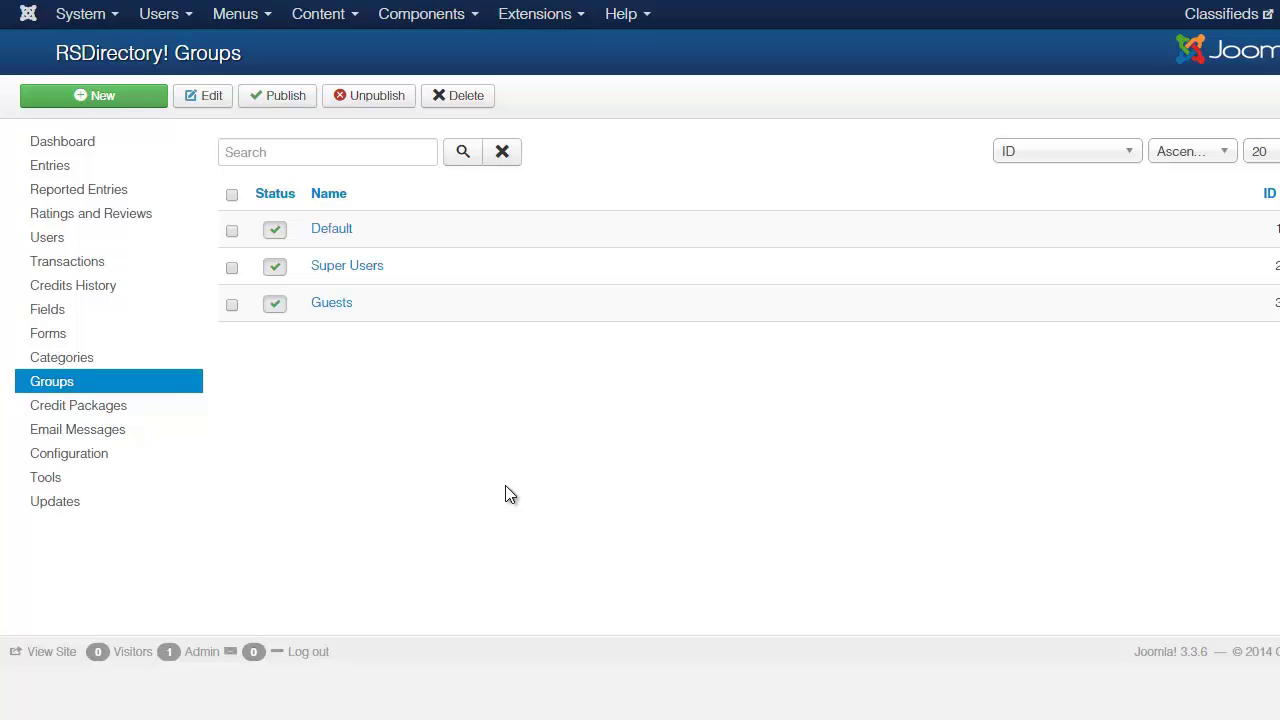
# Step: Show the empty Credit Packages manager with no packages defined
pyautogui.click(96, 404)
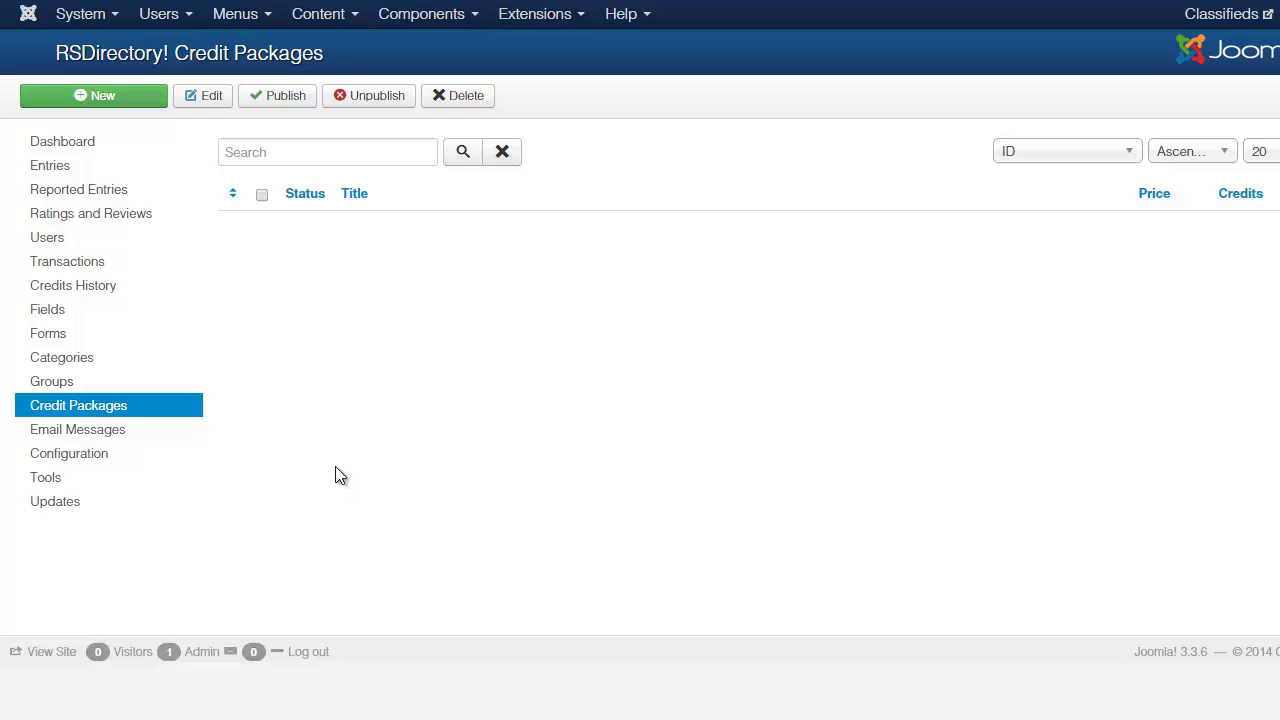
# Step: Show the Email Messages list with its five author notification messages
pyautogui.click(100, 430)
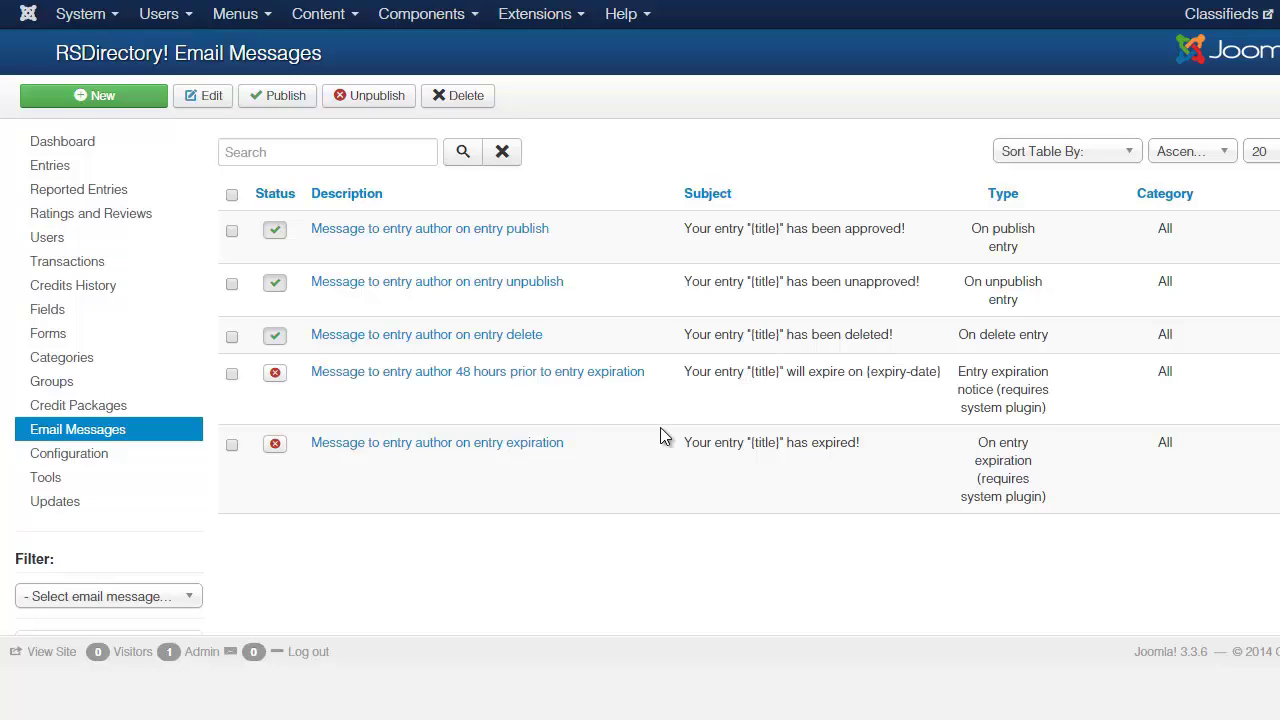
# Step: In Configuration, inspect the email From email and From name settings
pyautogui.click(105, 456)
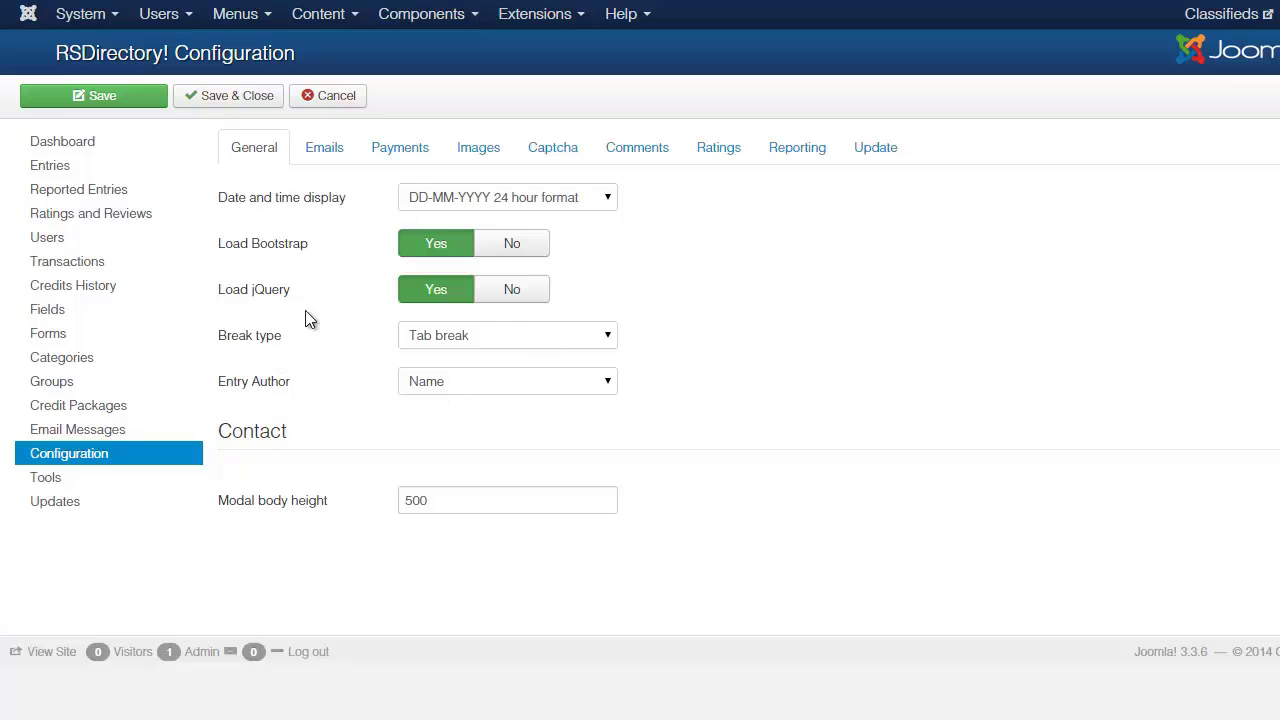
pyautogui.click(309, 162)
pyautogui.click(481, 290)
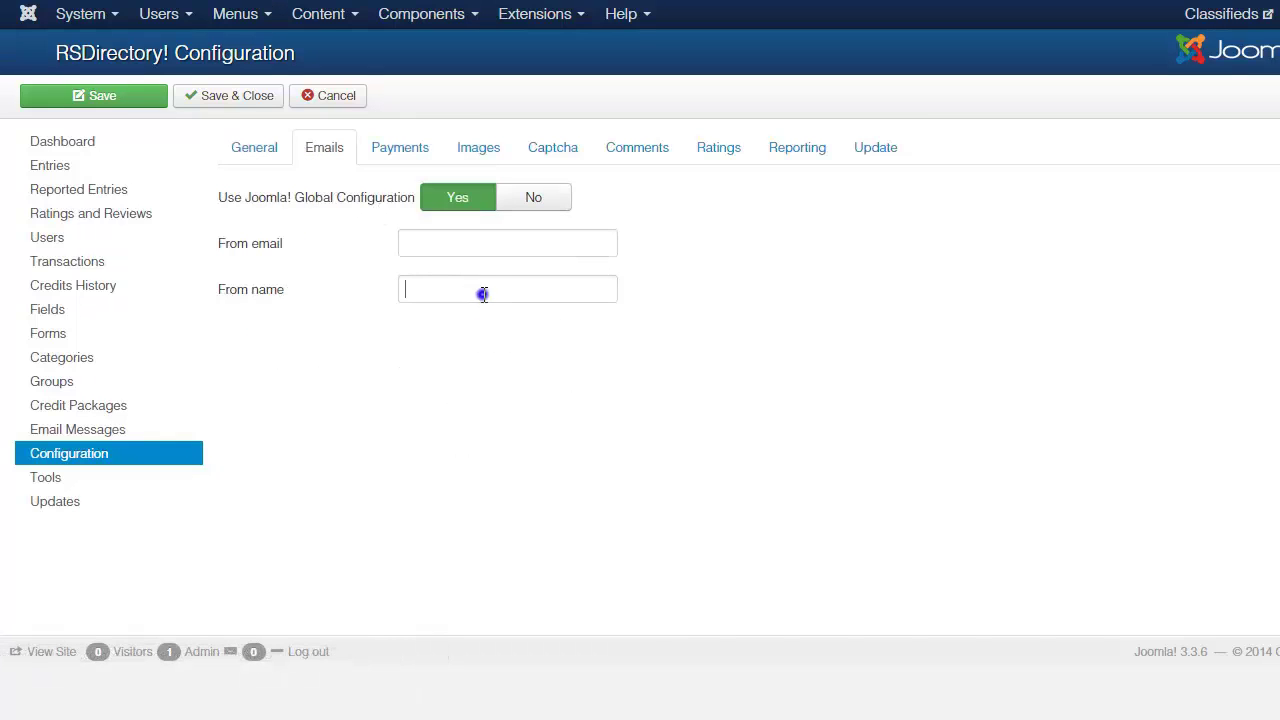
pyautogui.click(446, 244)
pyautogui.moveTo(283, 243); pyautogui.dragTo(226, 254)
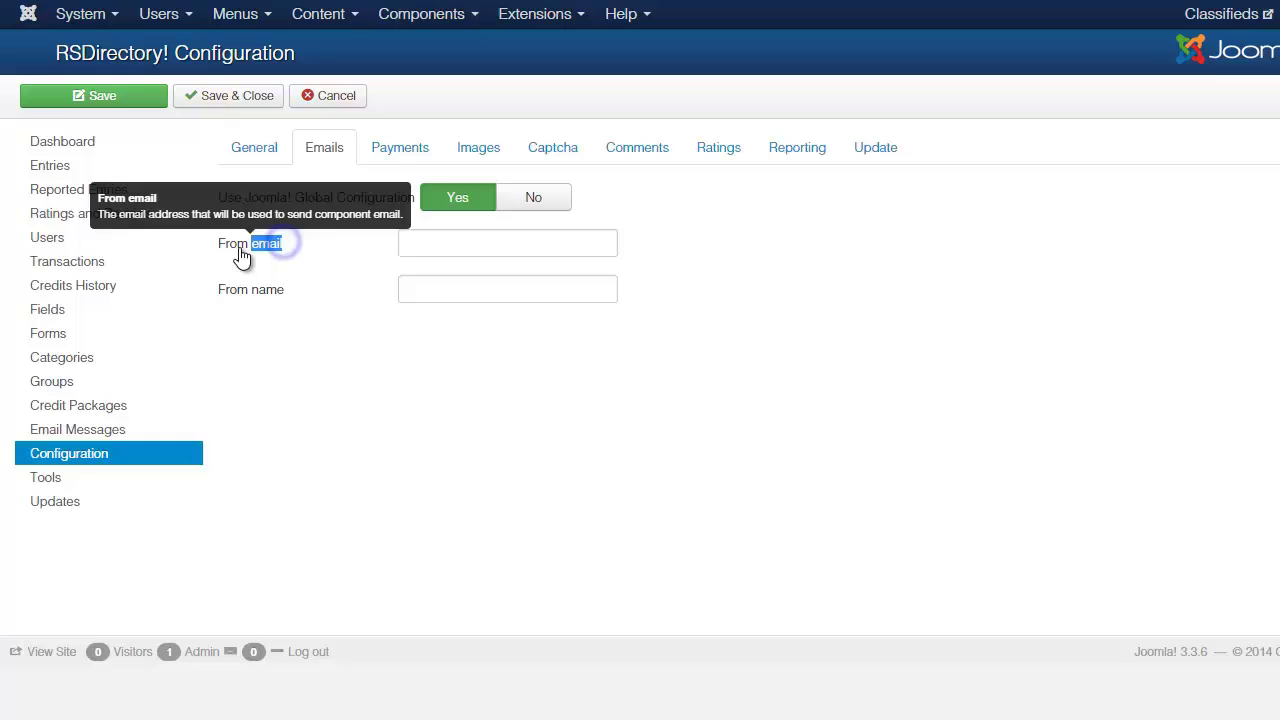
pyautogui.click(231, 246)
pyautogui.click(500, 293)
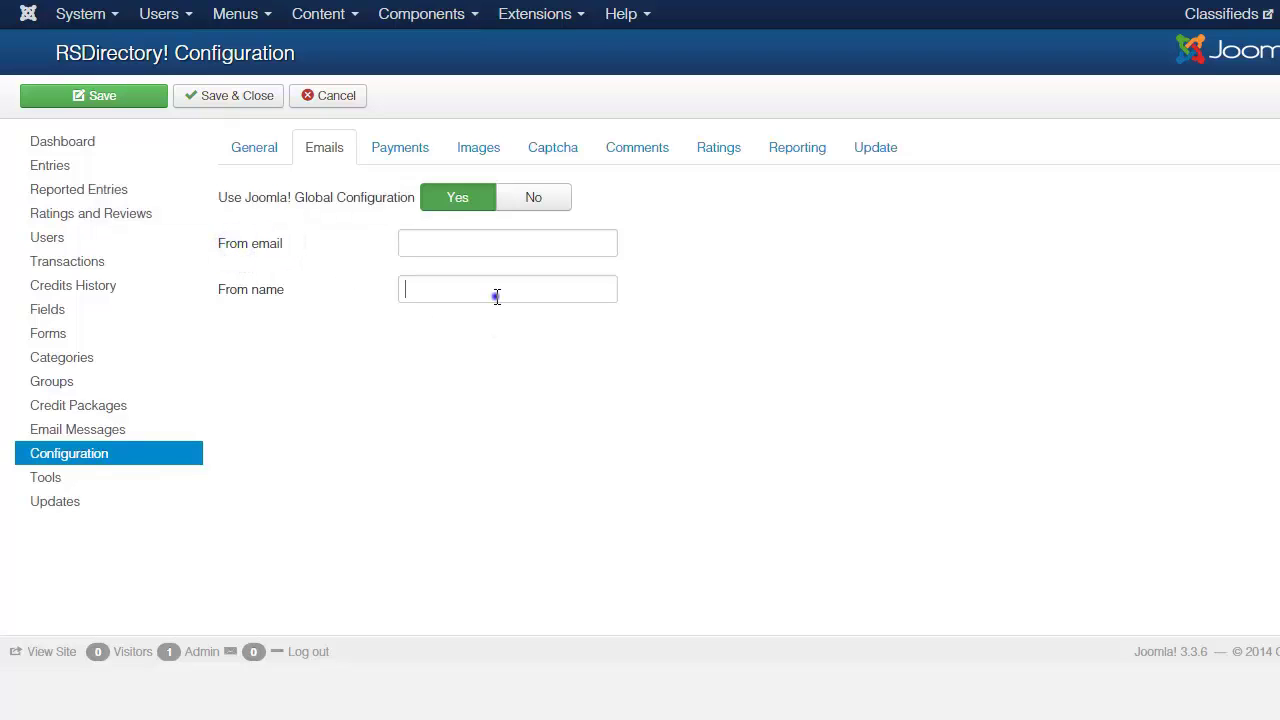
# Step: On the Payments tab, check the USD currency and $ currency sign values
pyautogui.click(402, 152)
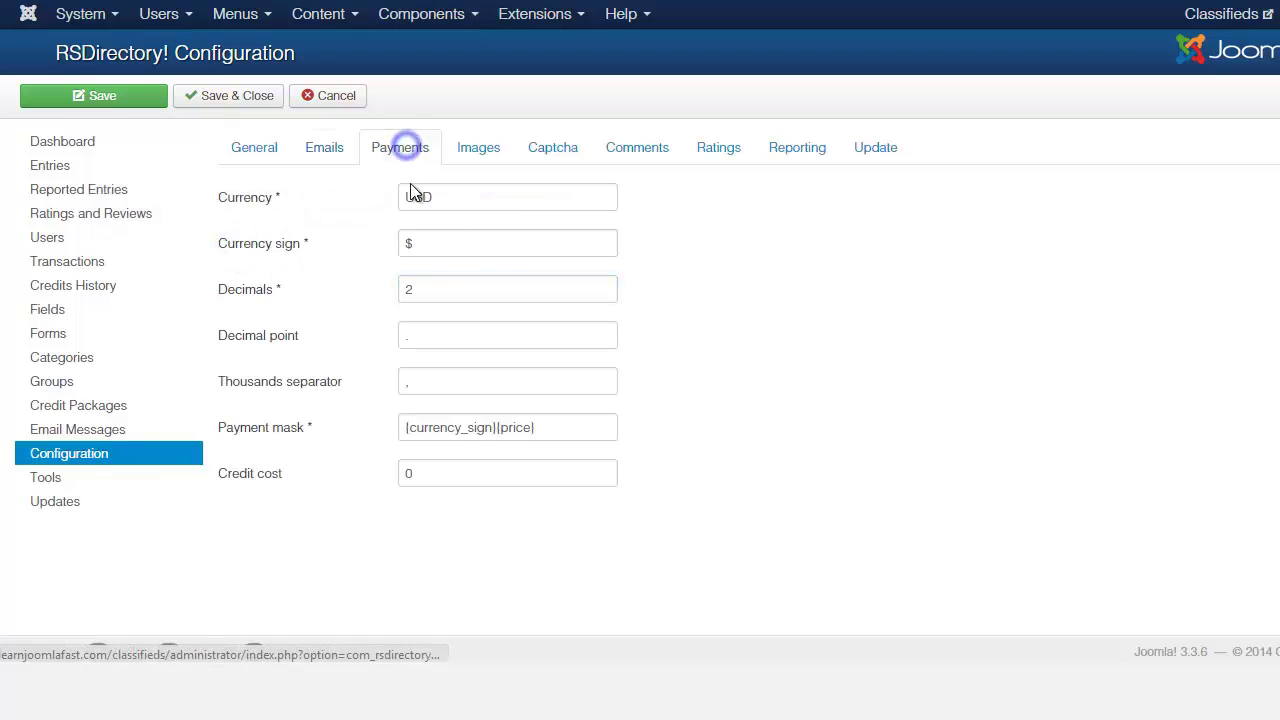
pyautogui.doubleClick(444, 197)
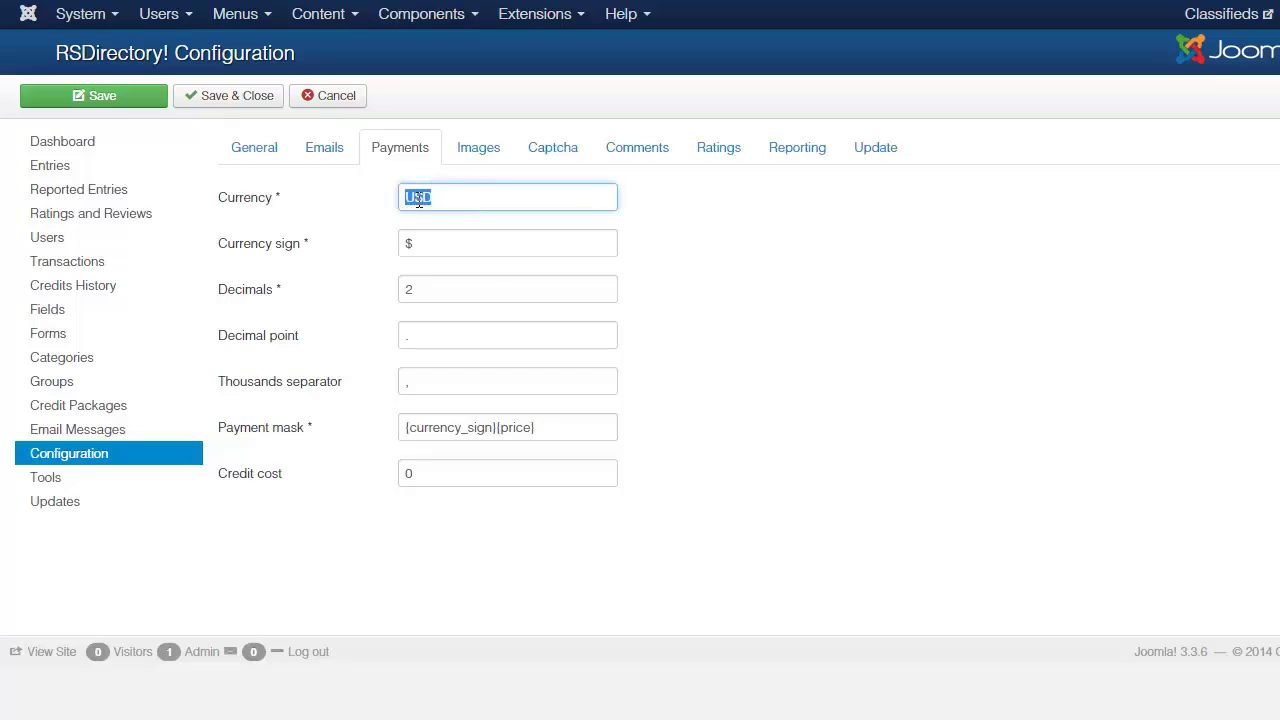
pyautogui.click(436, 197)
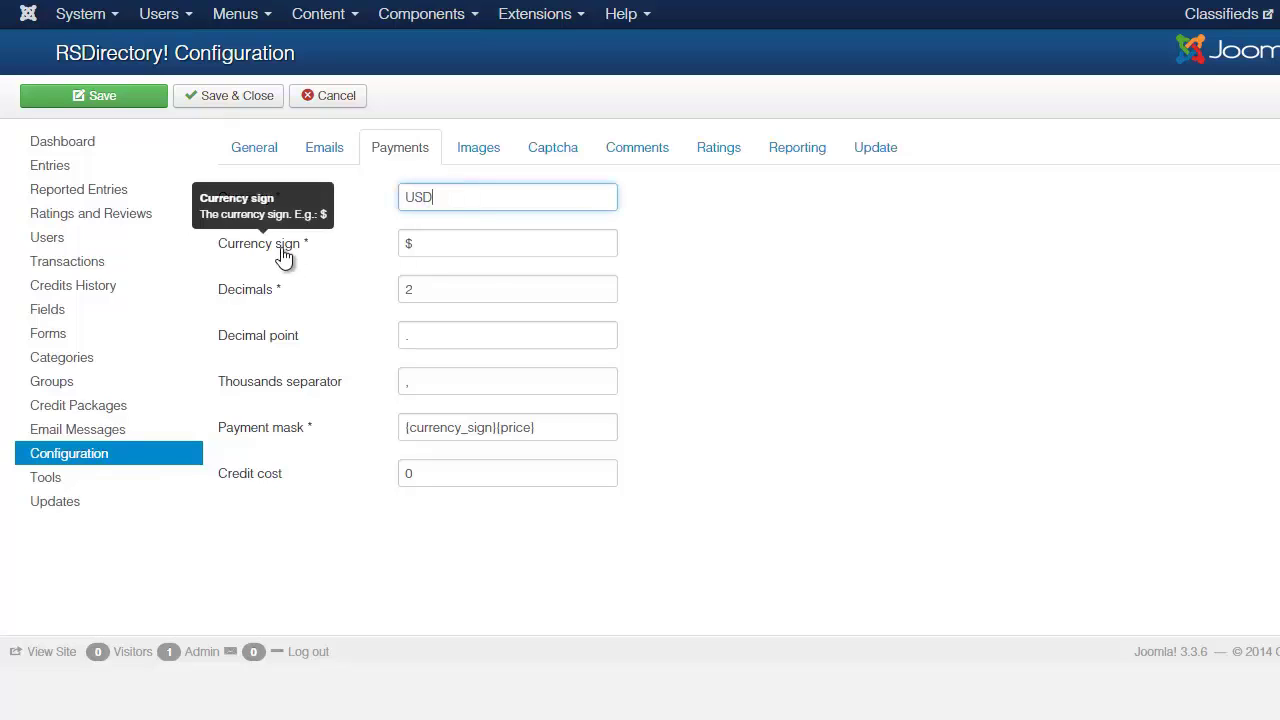
pyautogui.doubleClick(425, 244)
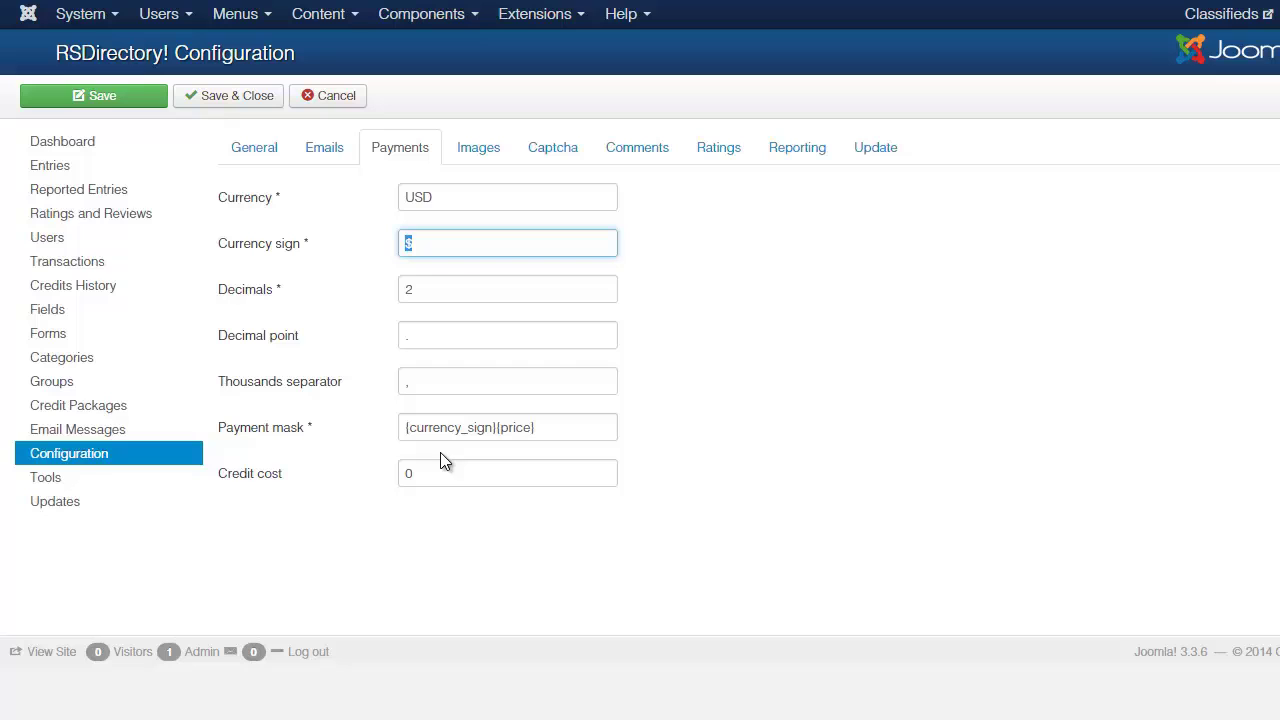
pyautogui.click(466, 200)
pyautogui.doubleClick(418, 197)
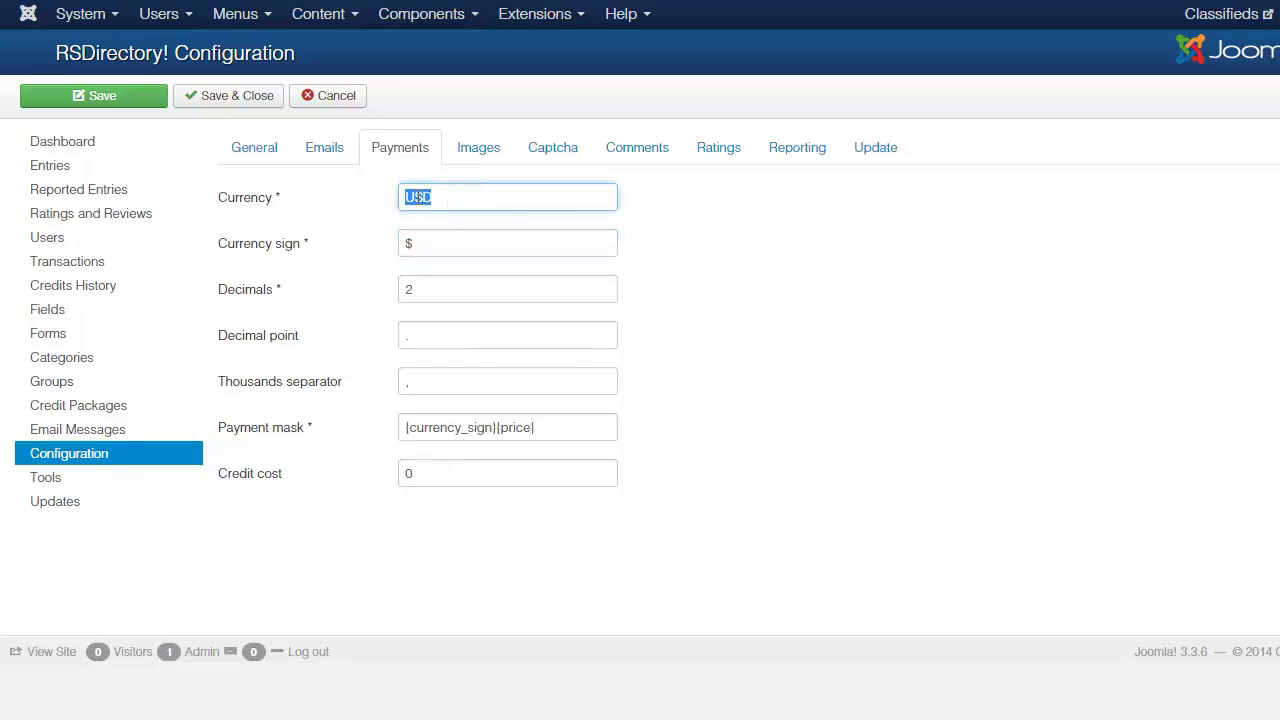
pyautogui.click(418, 197)
# Step: On the Images tab, keep the listing detail position at Right
pyautogui.click(460, 157)
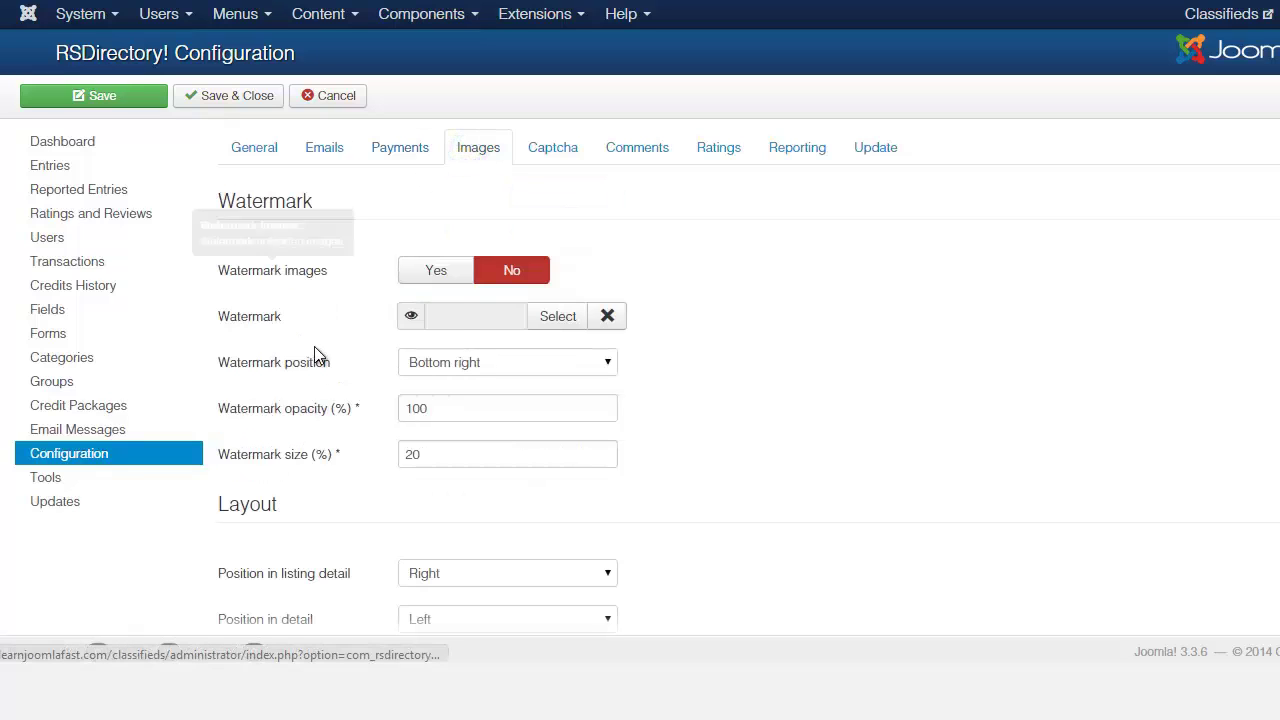
pyautogui.scroll(-4, 531, 420)
pyautogui.scroll(2, 531, 420)
pyautogui.moveTo(279, 515)
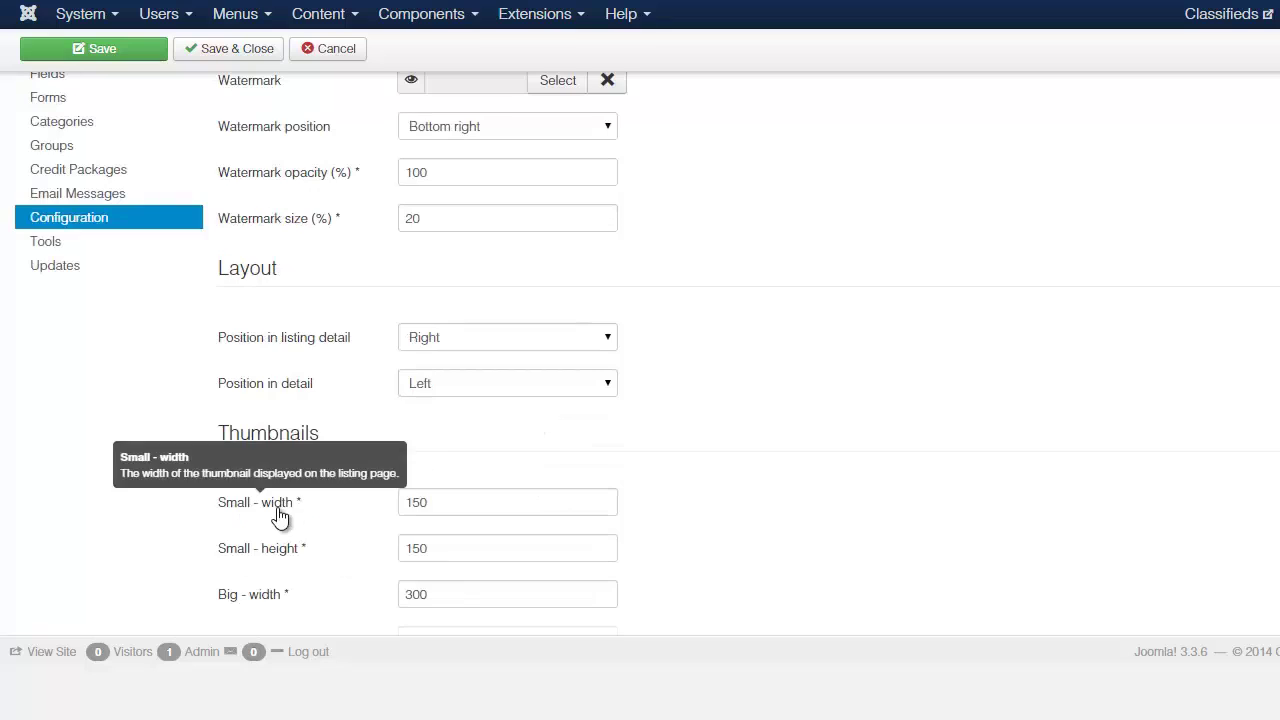
pyautogui.click(468, 340)
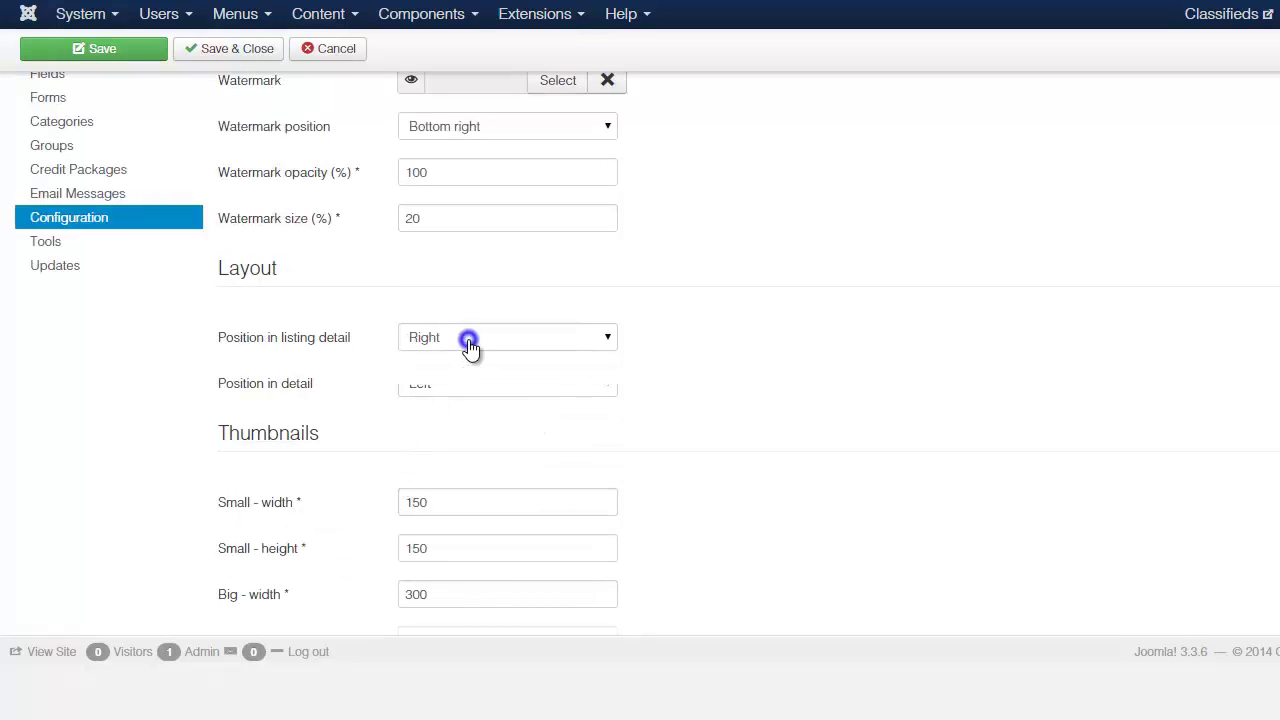
pyautogui.click(470, 345)
pyautogui.click(567, 286)
pyautogui.scroll(3, 610, 300)
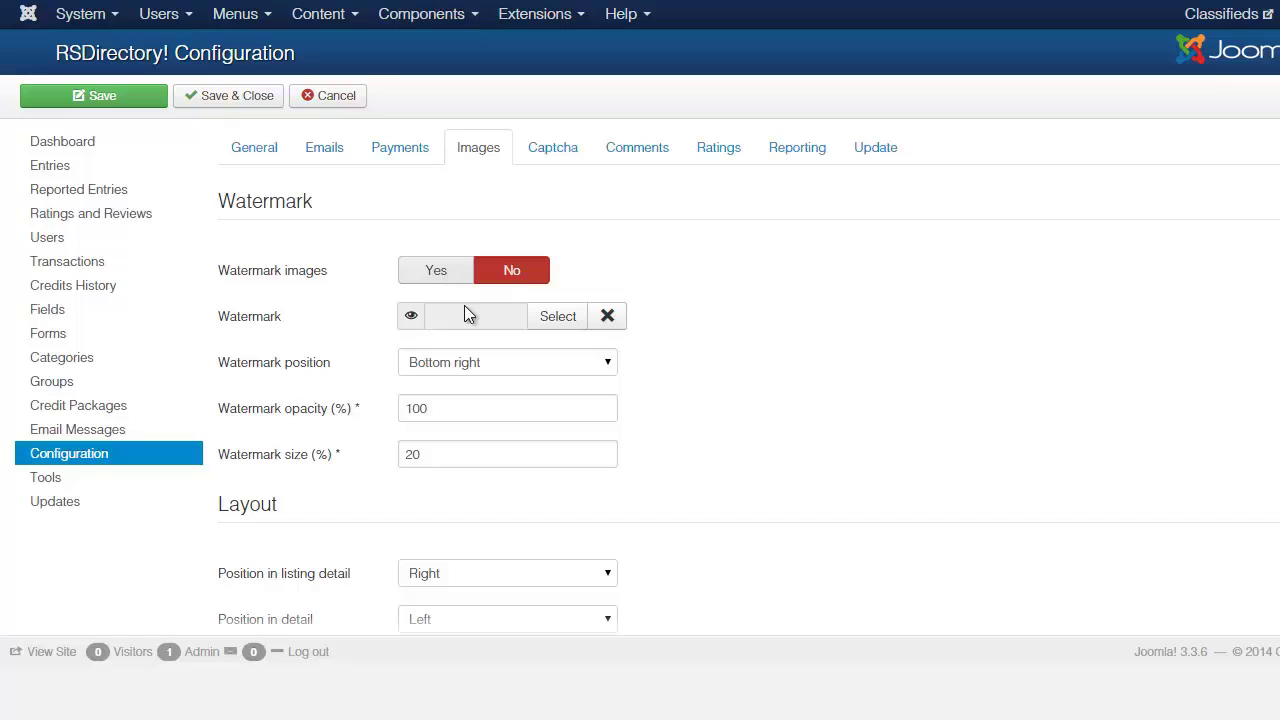
# Step: Leave the watermark position at Bottom right and move to the Captcha settings
pyautogui.click(502, 364)
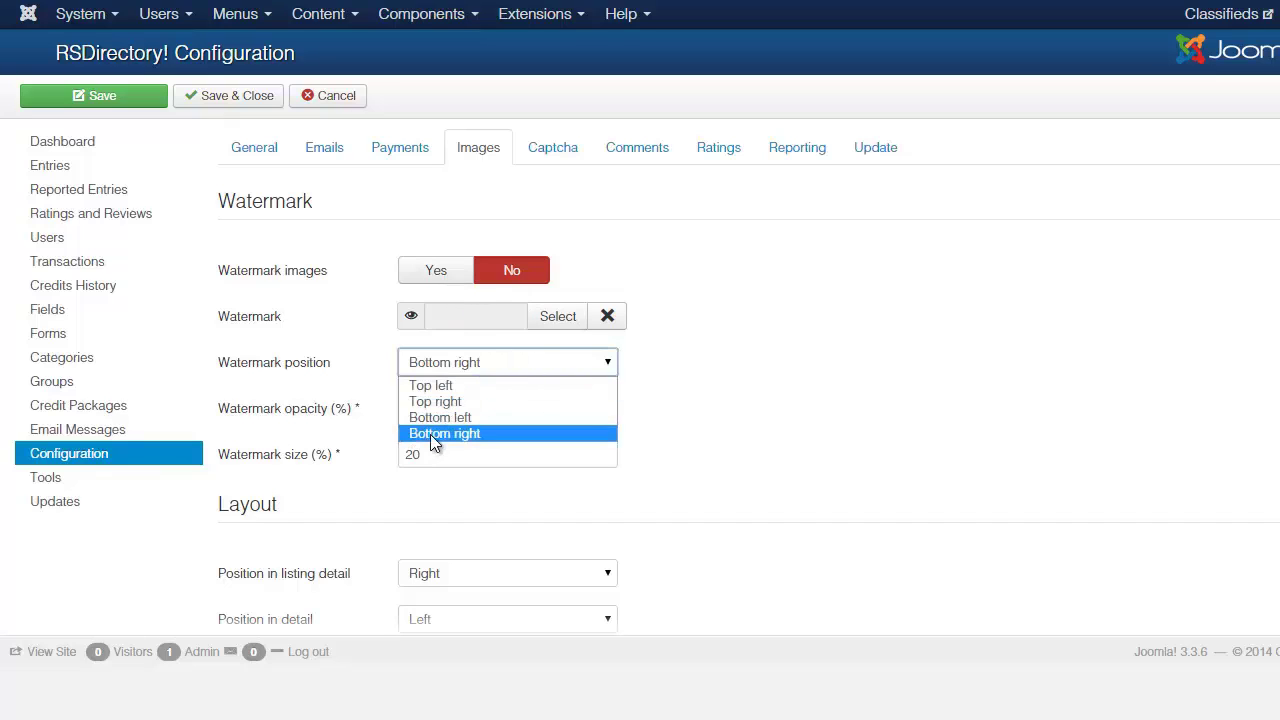
pyautogui.click(742, 364)
pyautogui.moveTo(328, 375)
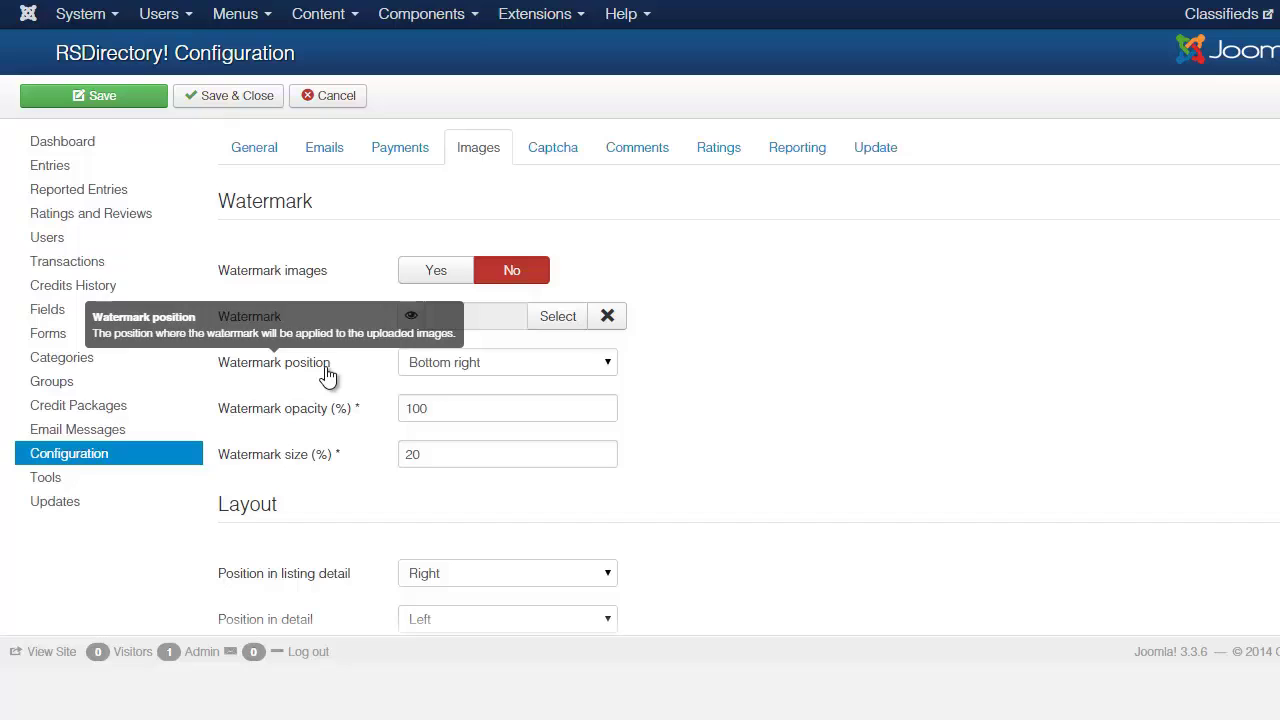
pyautogui.click(474, 366)
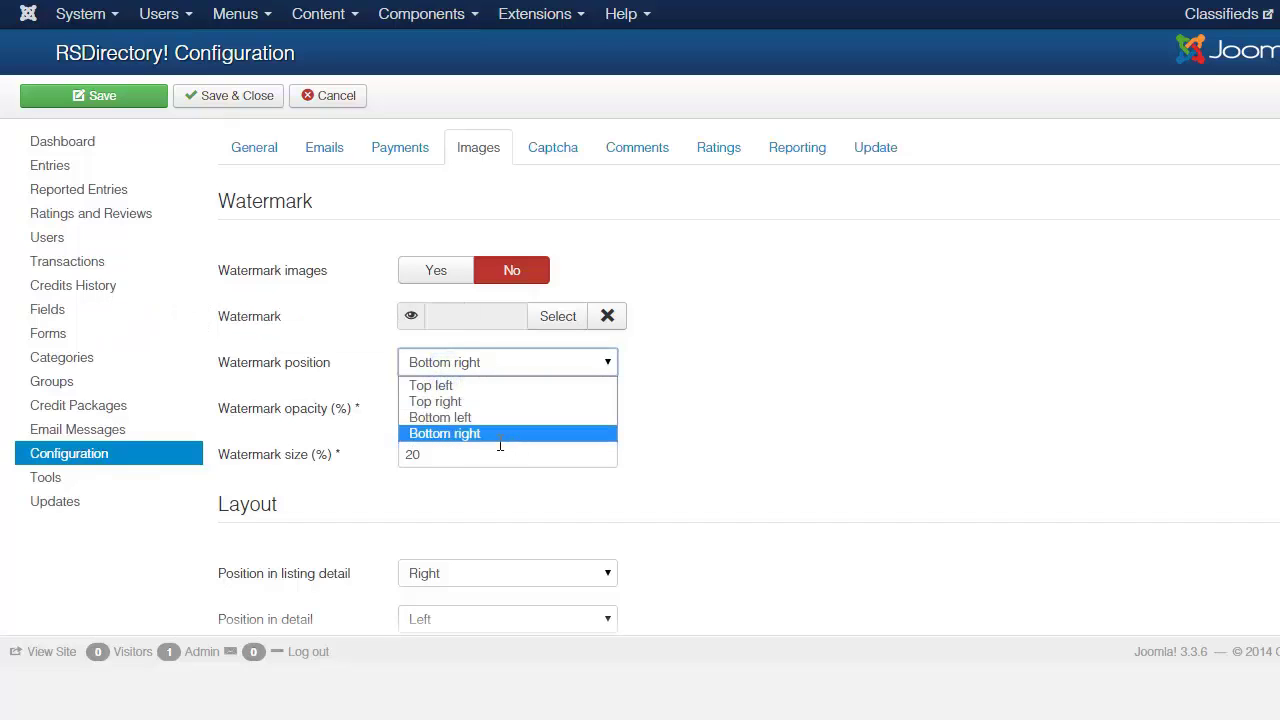
pyautogui.click(715, 365)
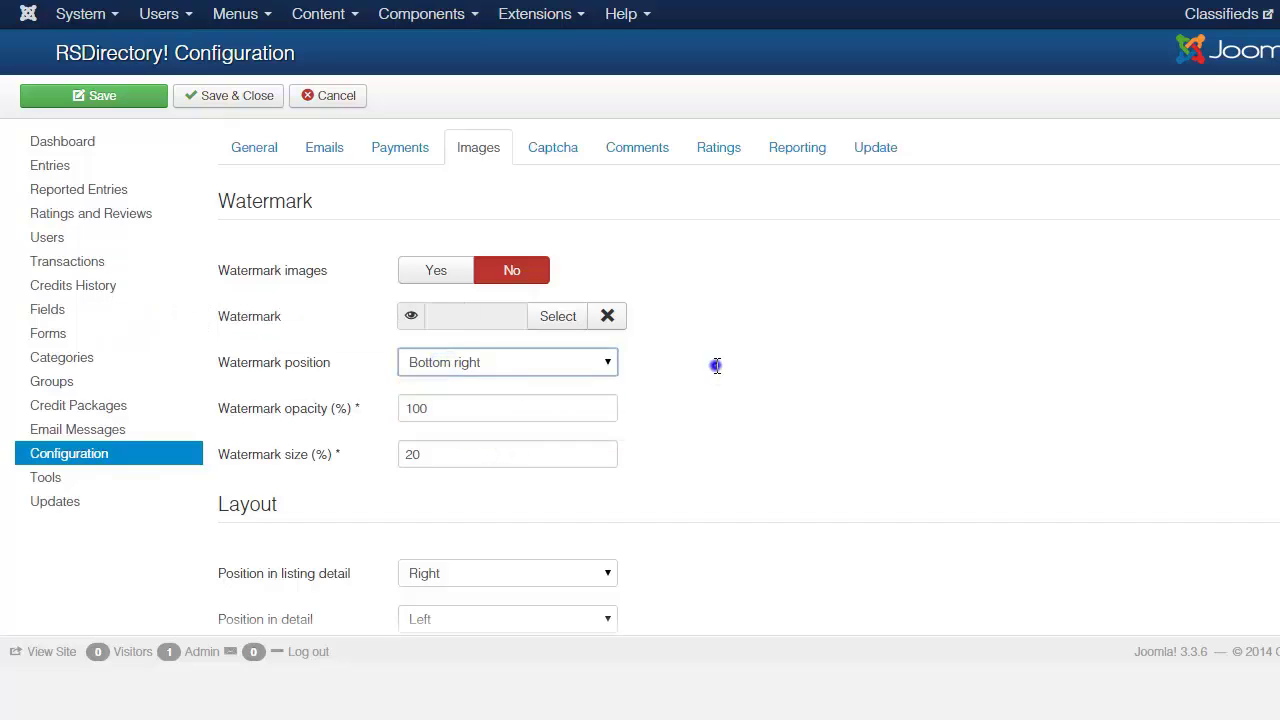
pyautogui.click(548, 150)
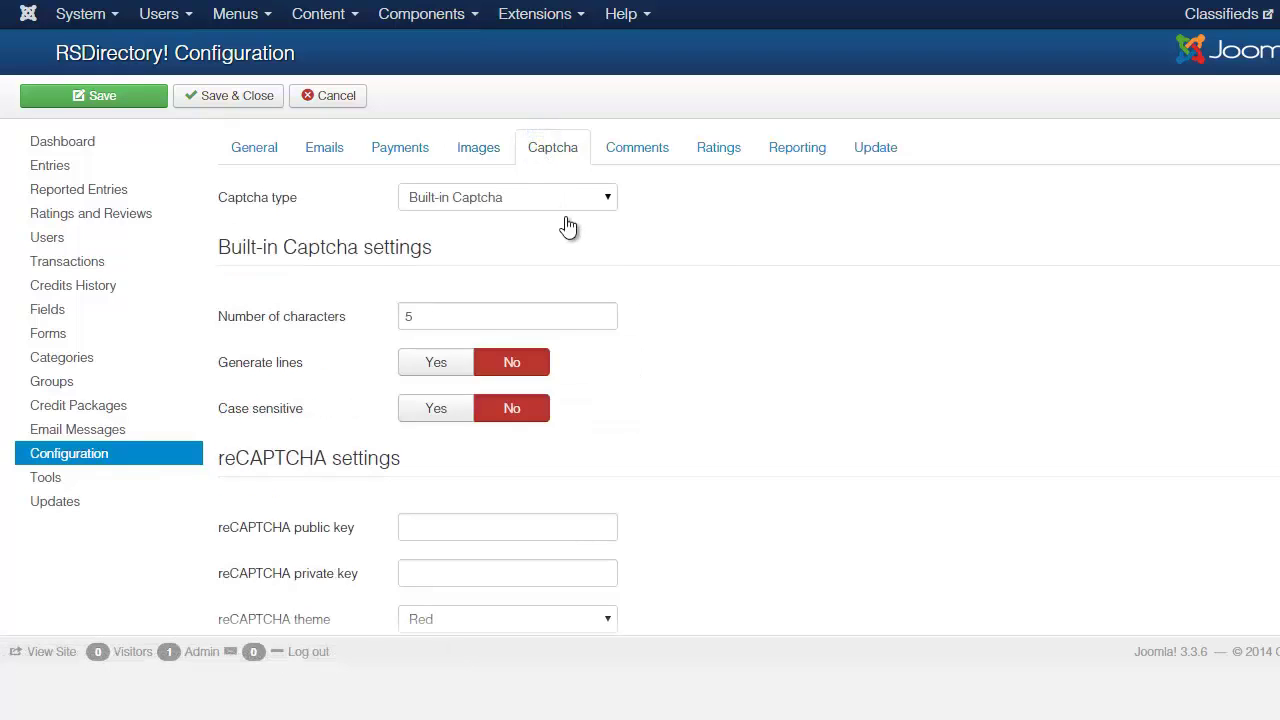
# Step: Inspect the reCAPTCHA public and private key fields in the Captcha settings
pyautogui.scroll(-1, 764, 338)
pyautogui.scroll(1, 762, 339)
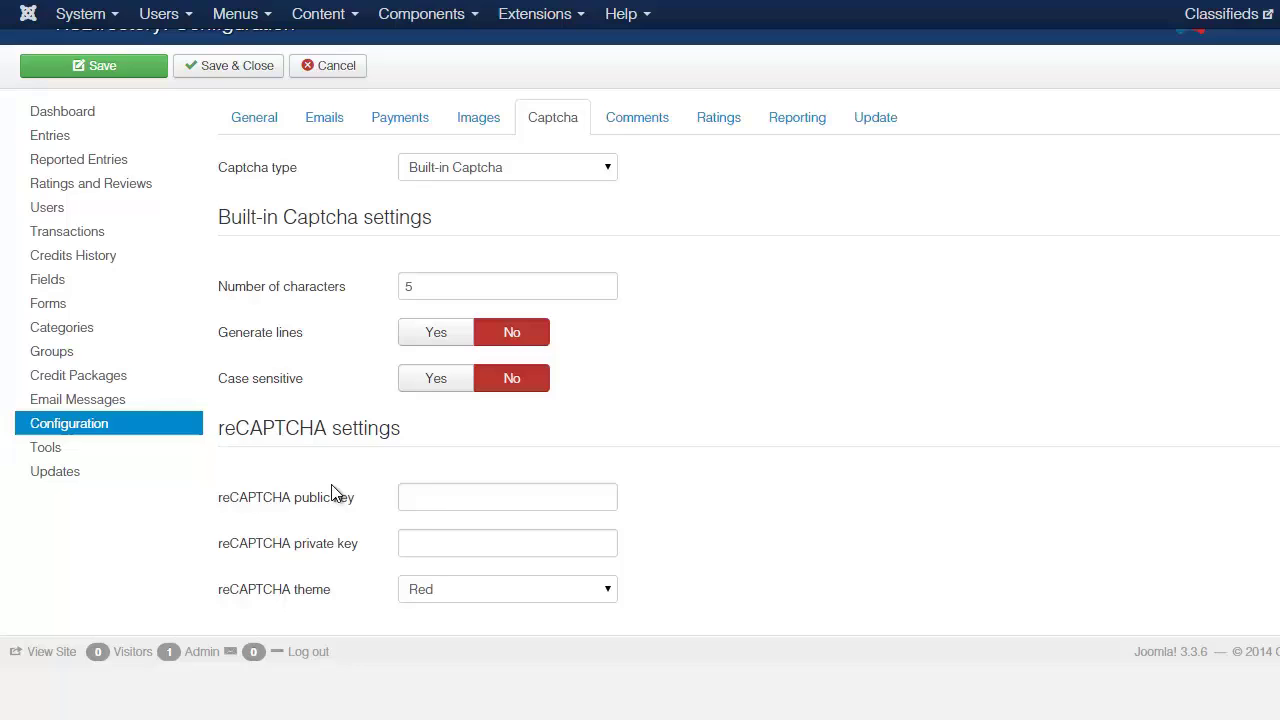
pyautogui.click(418, 497)
pyautogui.click(419, 543)
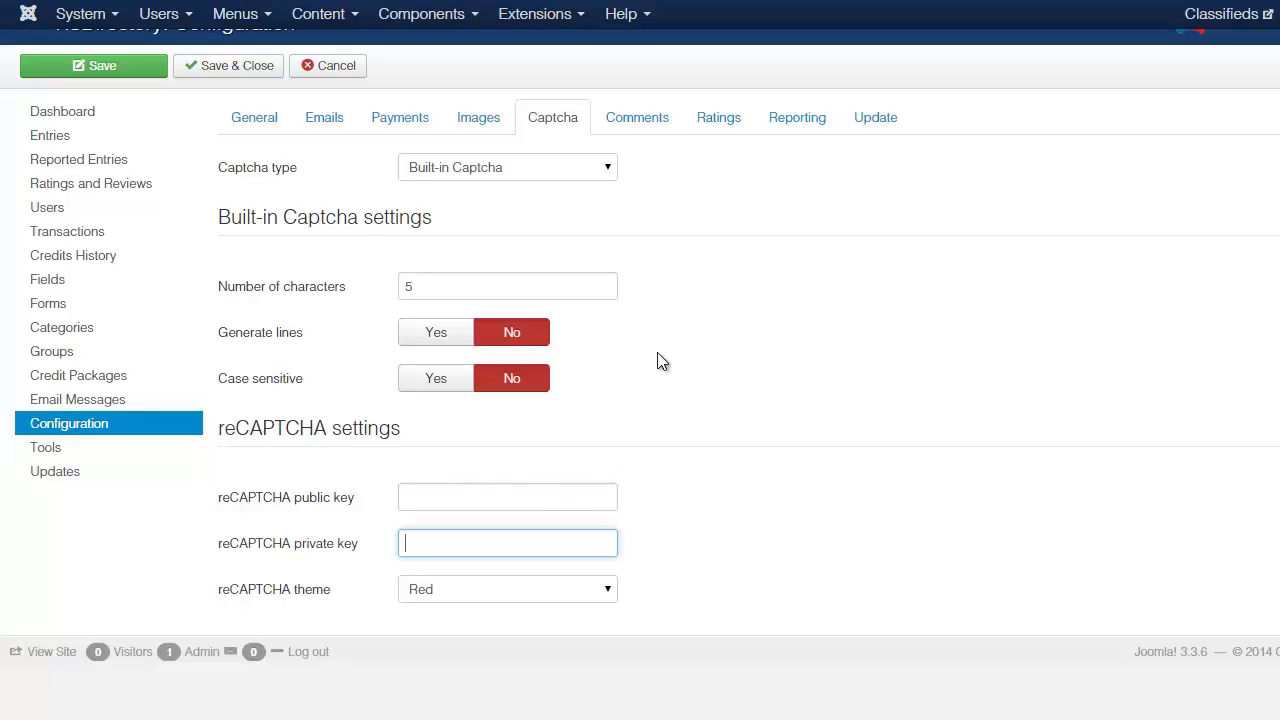
# Step: In Comments settings, keep Facebook Comments as the commenting system
pyautogui.click(630, 115)
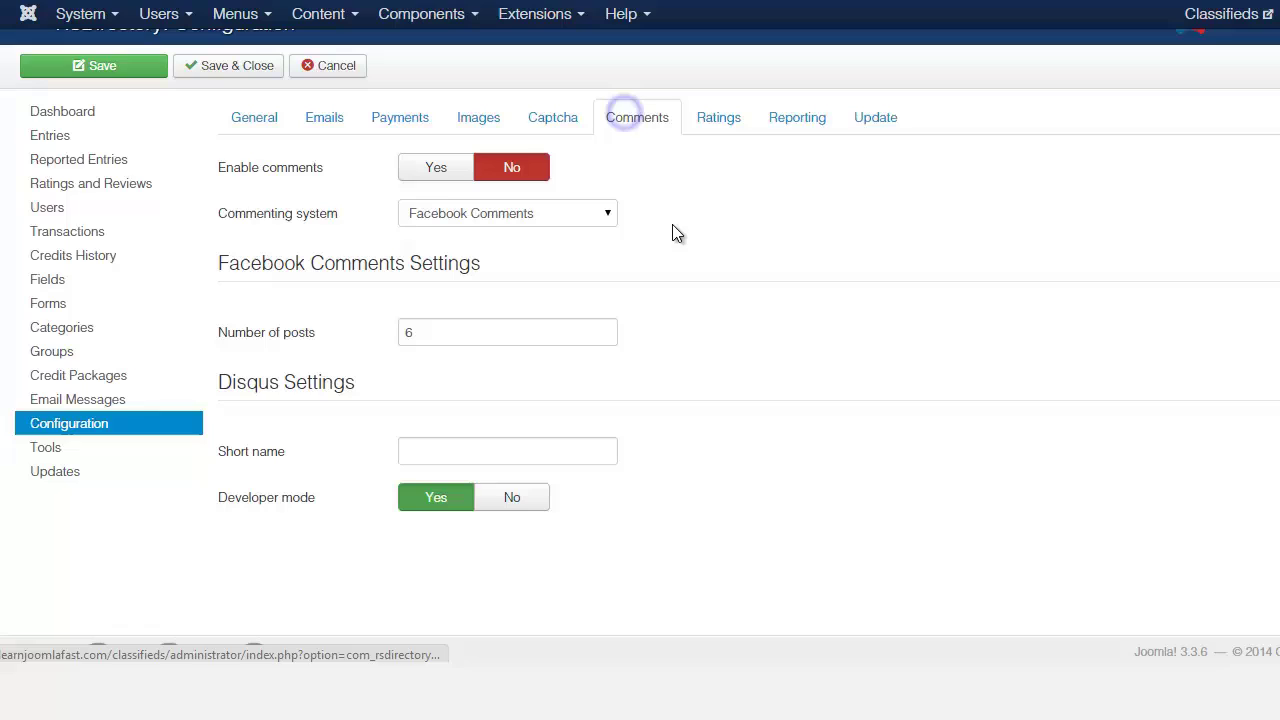
pyautogui.click(478, 228)
pyautogui.click(480, 233)
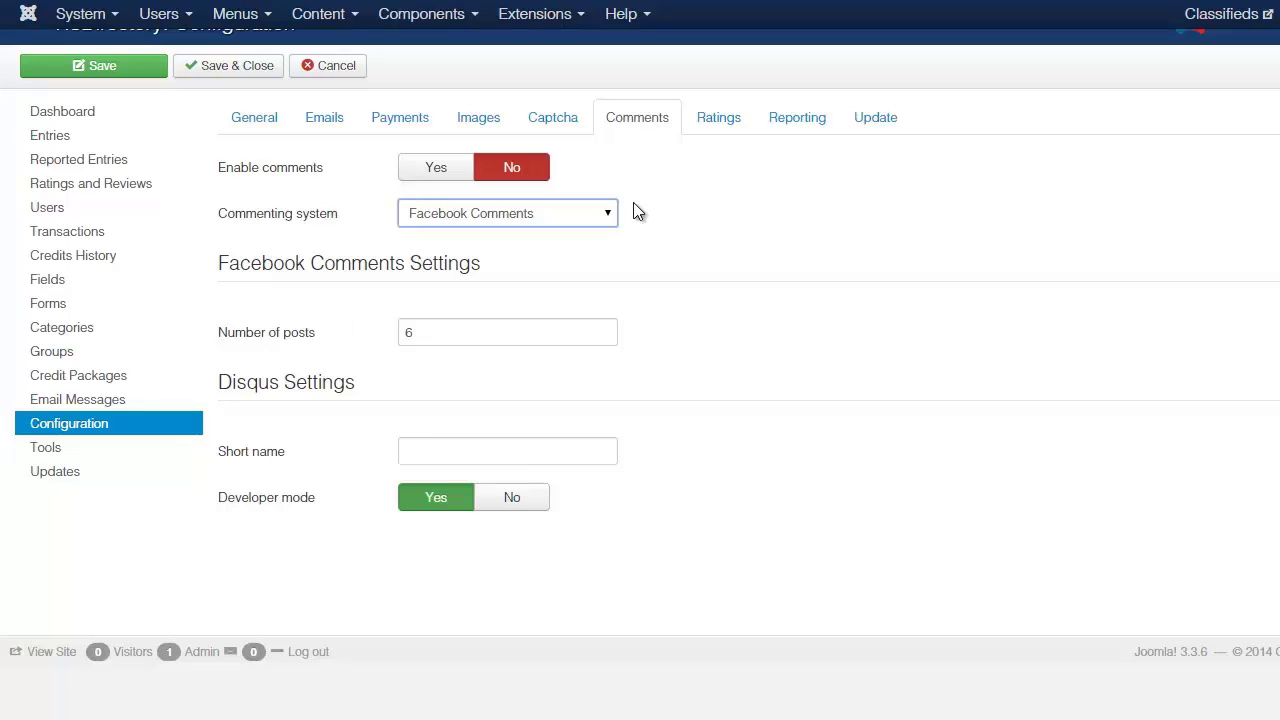
# Step: Look through the Ratings, Reporting, Update and General configuration tabs
pyautogui.click(700, 130)
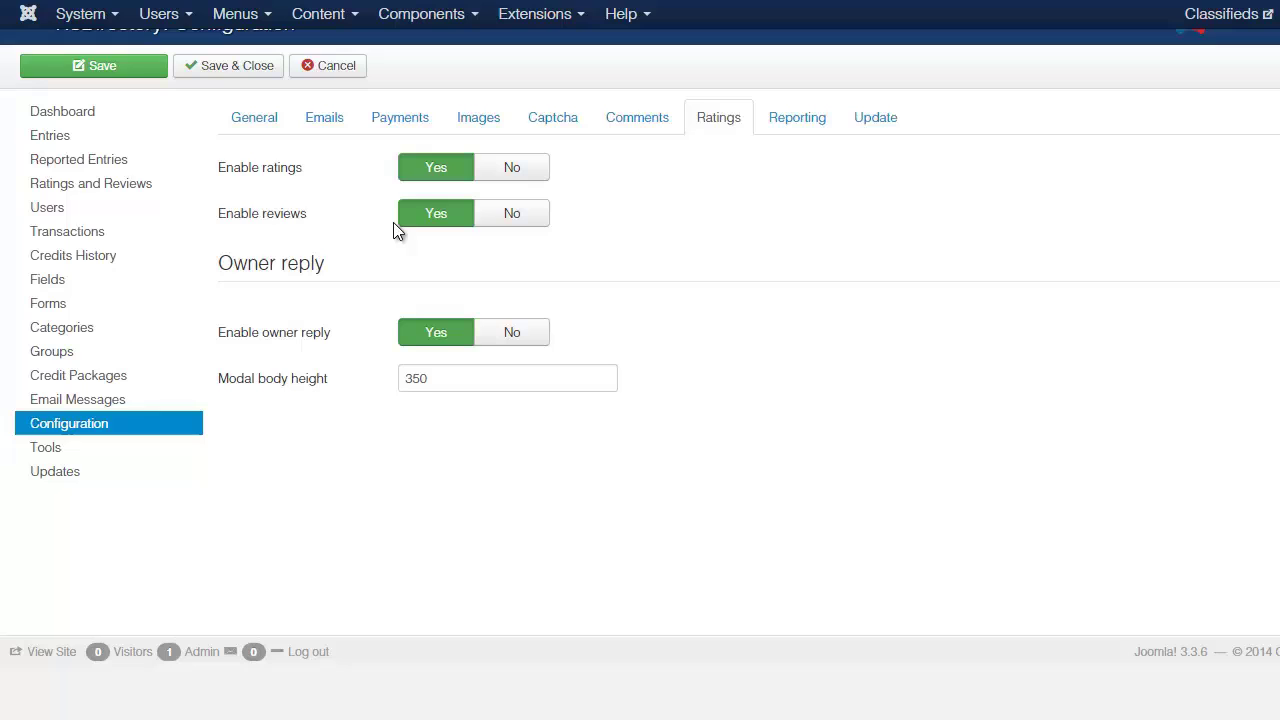
pyautogui.click(789, 124)
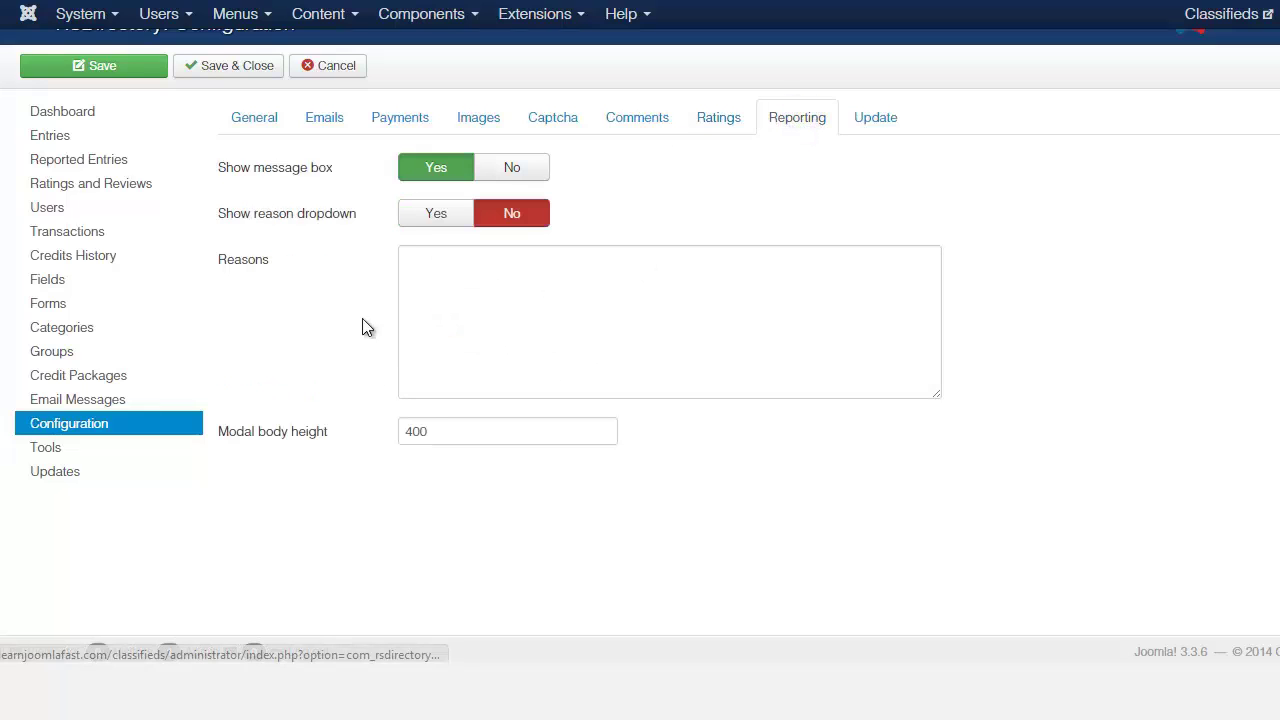
pyautogui.click(876, 118)
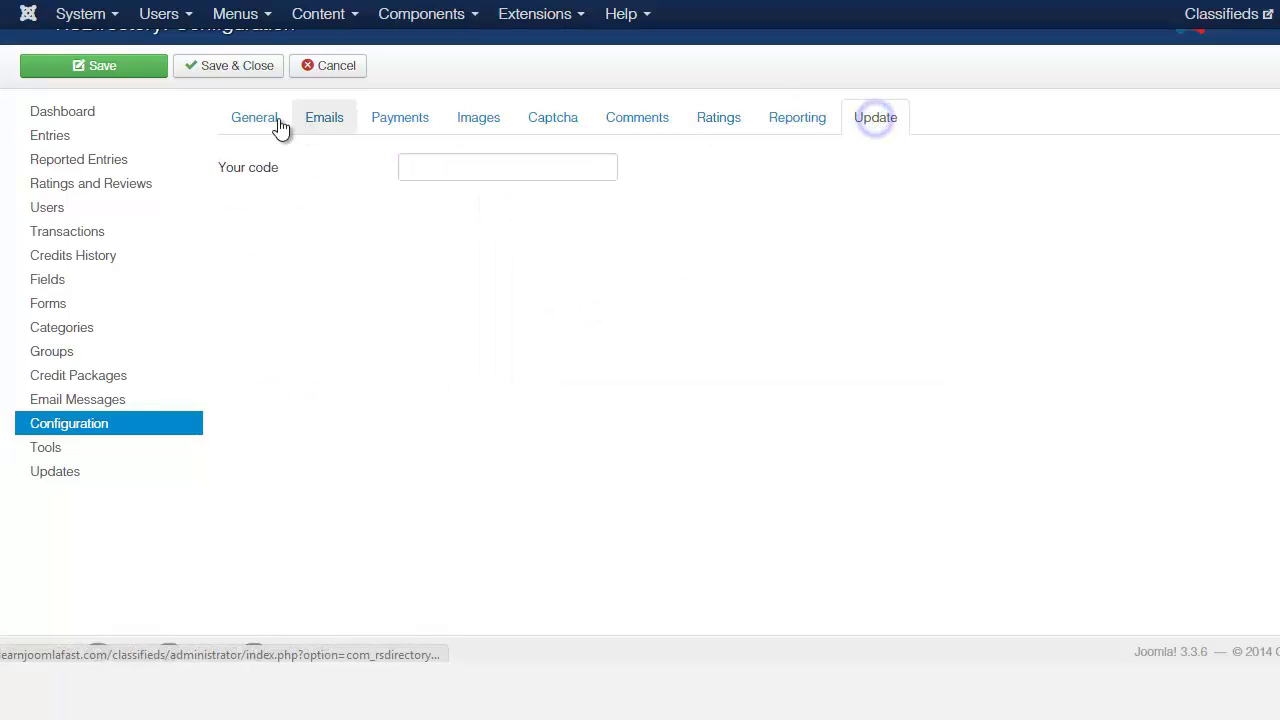
pyautogui.click(249, 122)
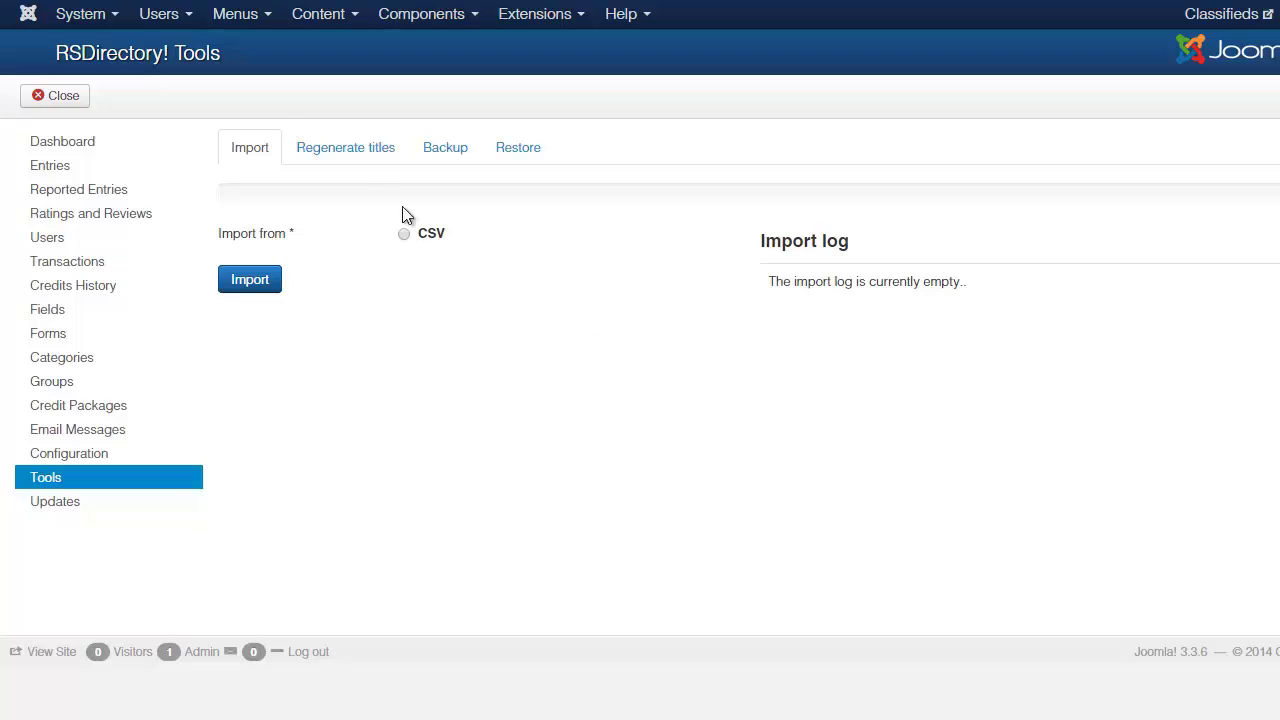
# Step: Check the Tools page's Regenerate titles and CSV Import tabs, then go back to the RSDirectory! dashboard
pyautogui.click(345, 161)
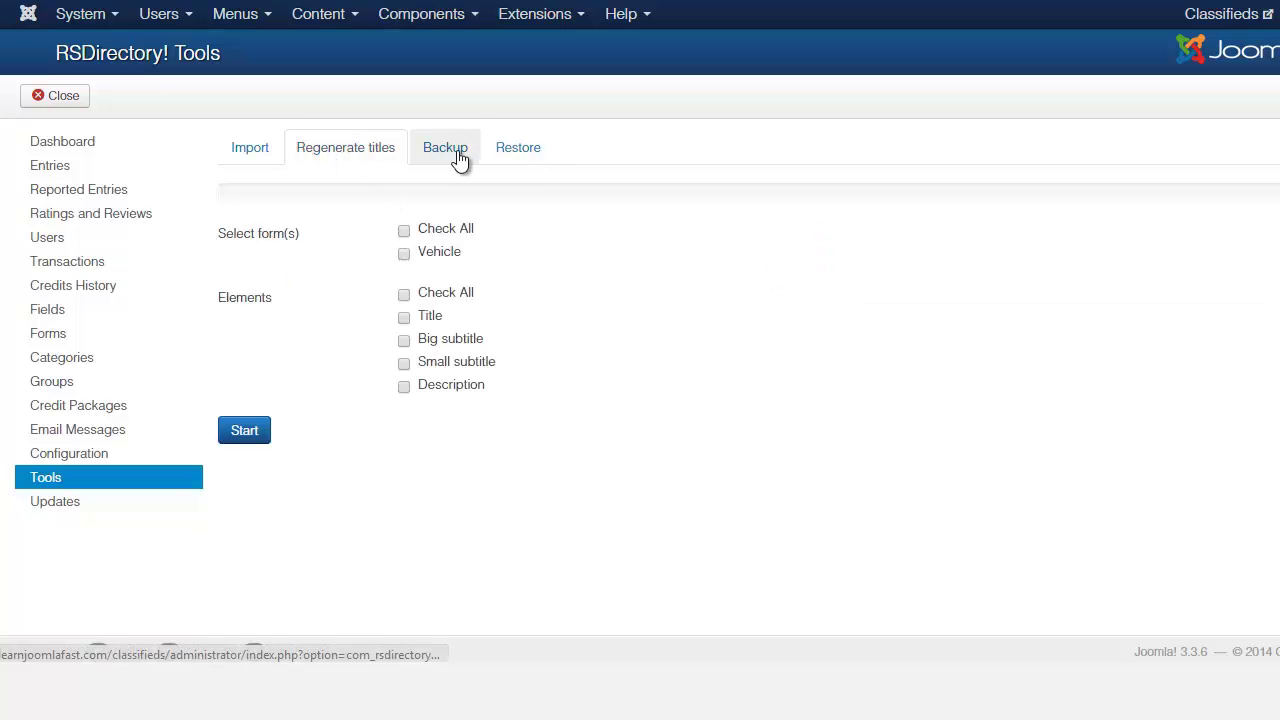
pyautogui.click(248, 149)
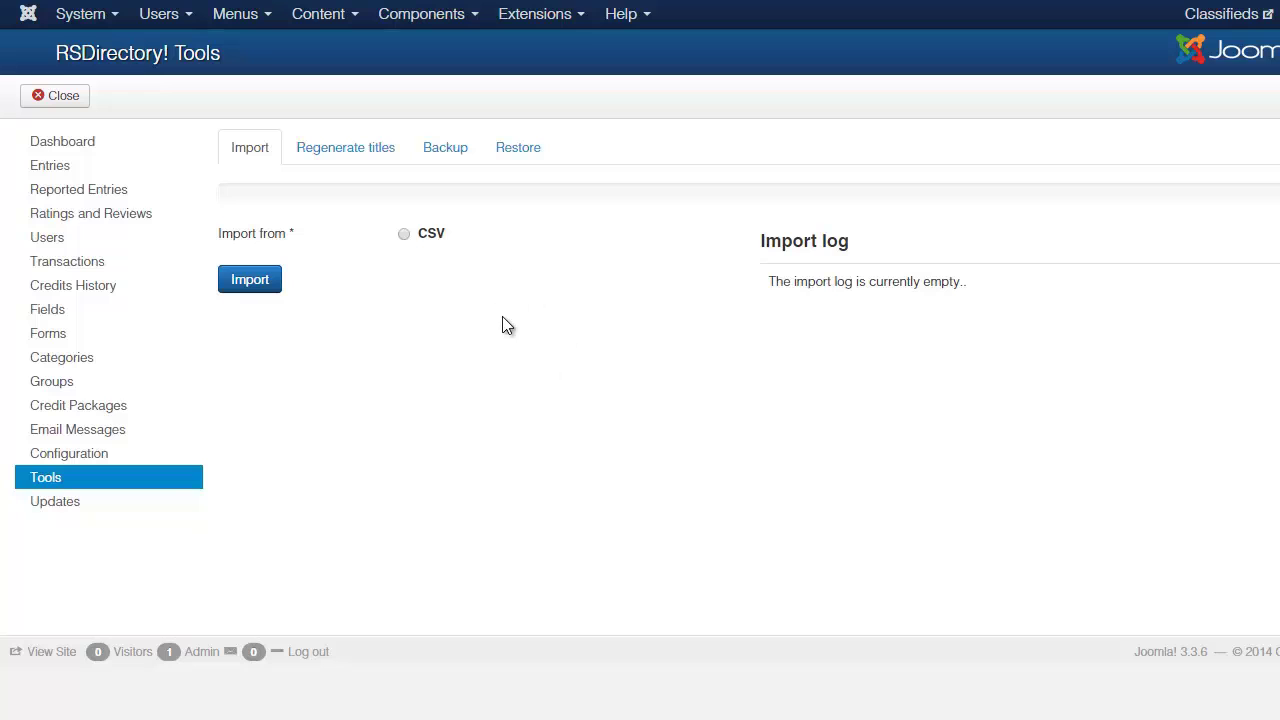
pyautogui.click(86, 143)
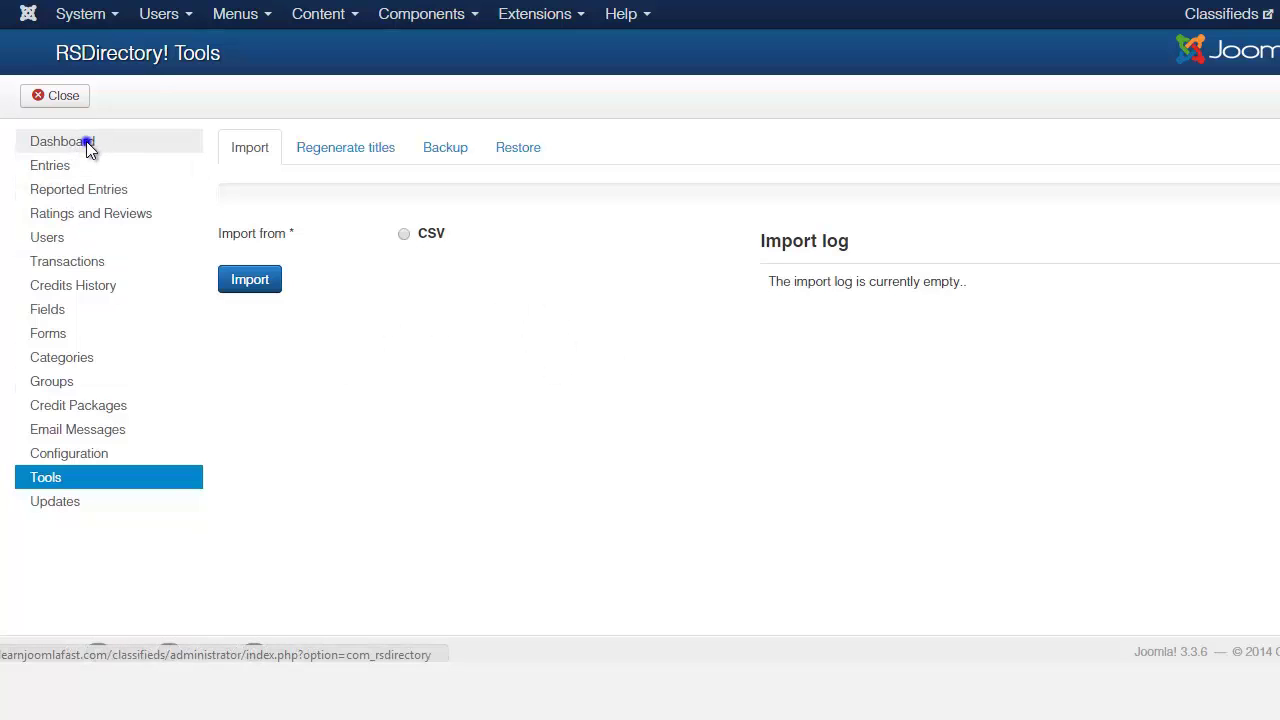